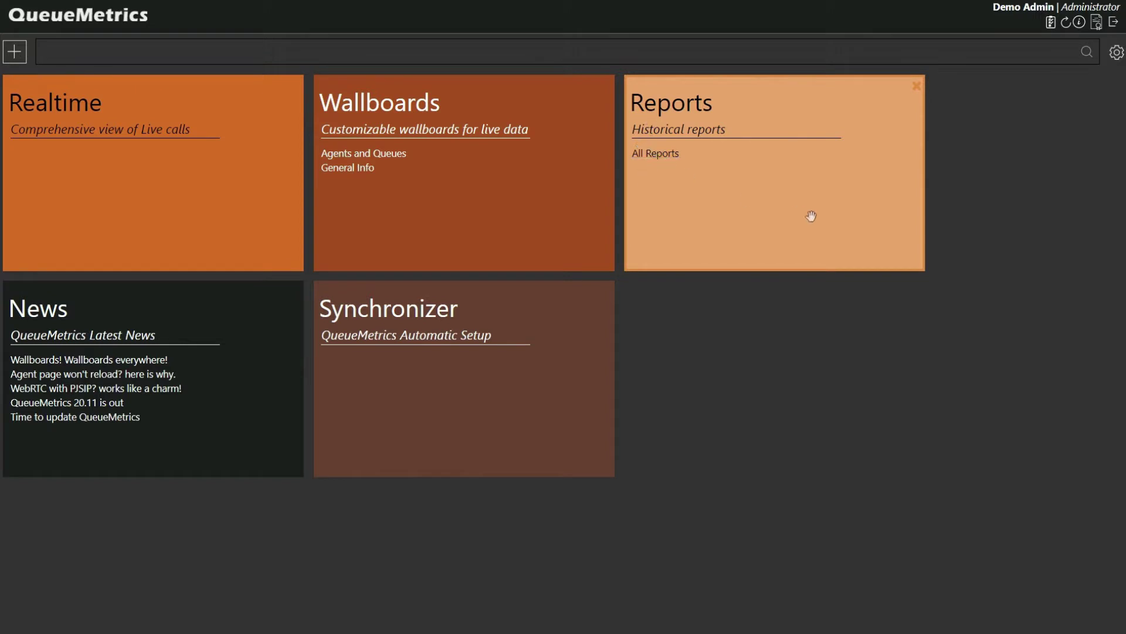
- Start a new historical report and add the Inclusive SLA DataBlock, found by searching 'sla'
left_click(841, 204)
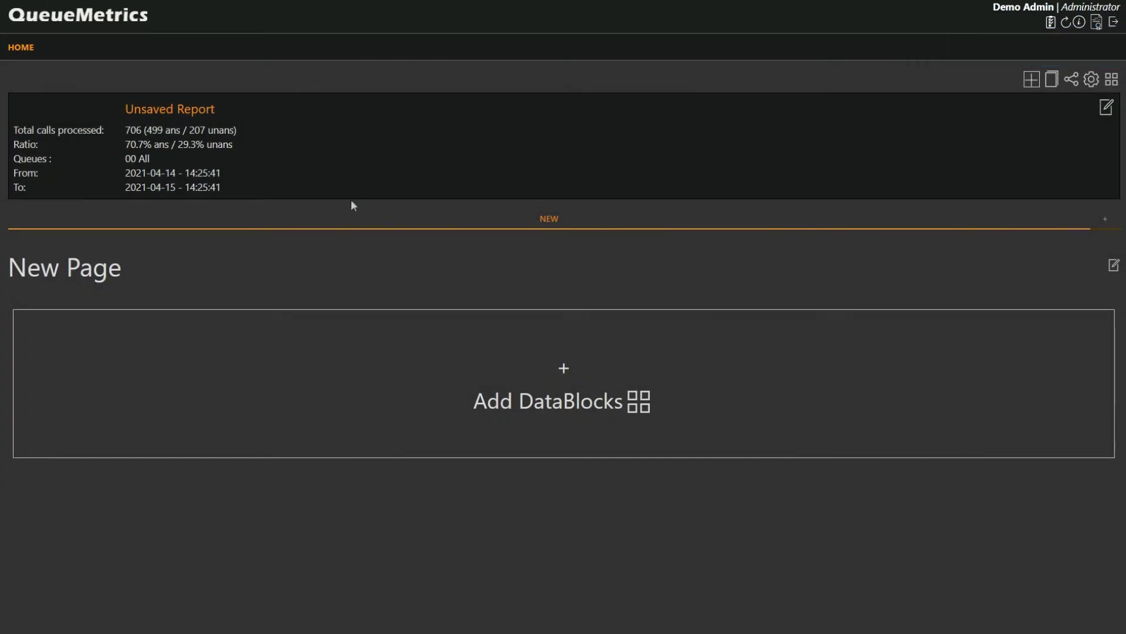
left_click(440, 370)
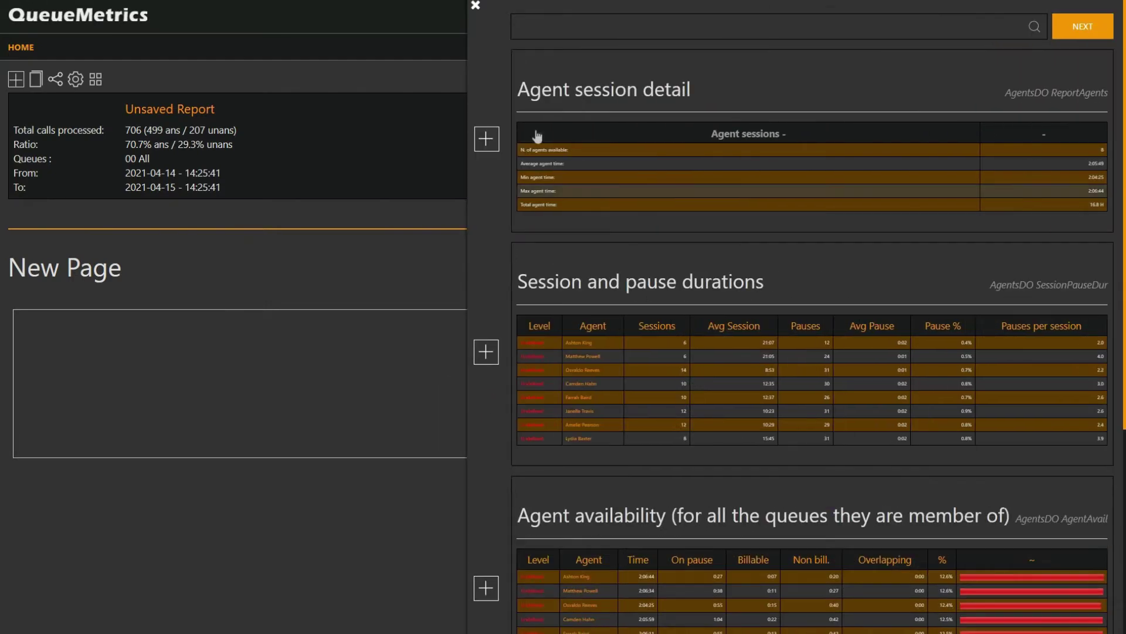
left_click(585, 23)
type("sla")
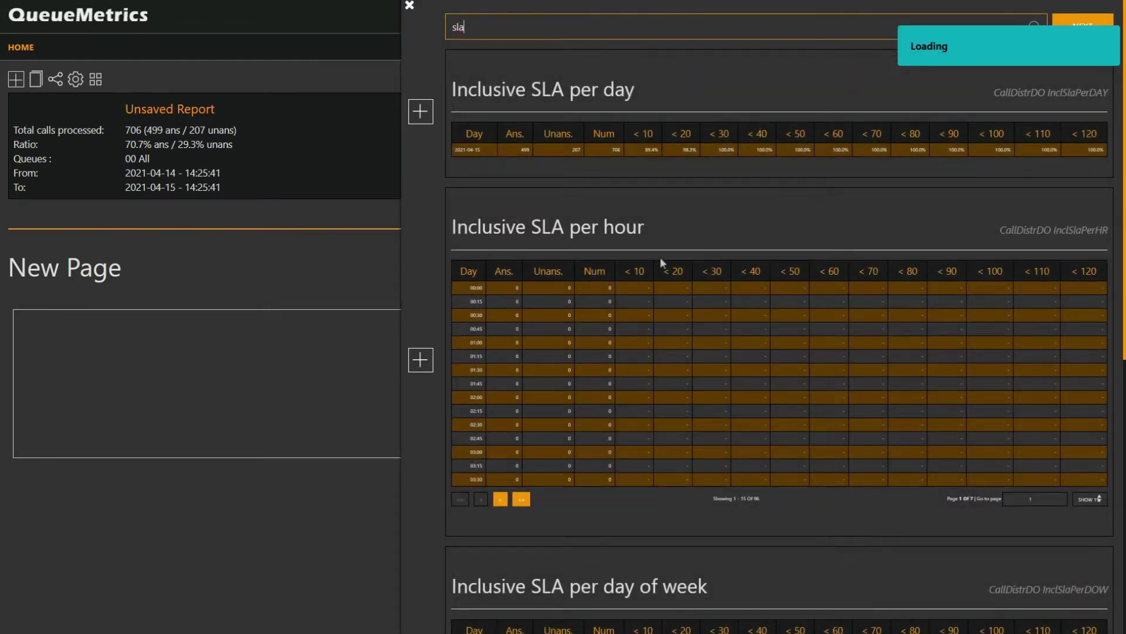
scroll(660, 293, "down", 8)
left_click(421, 449)
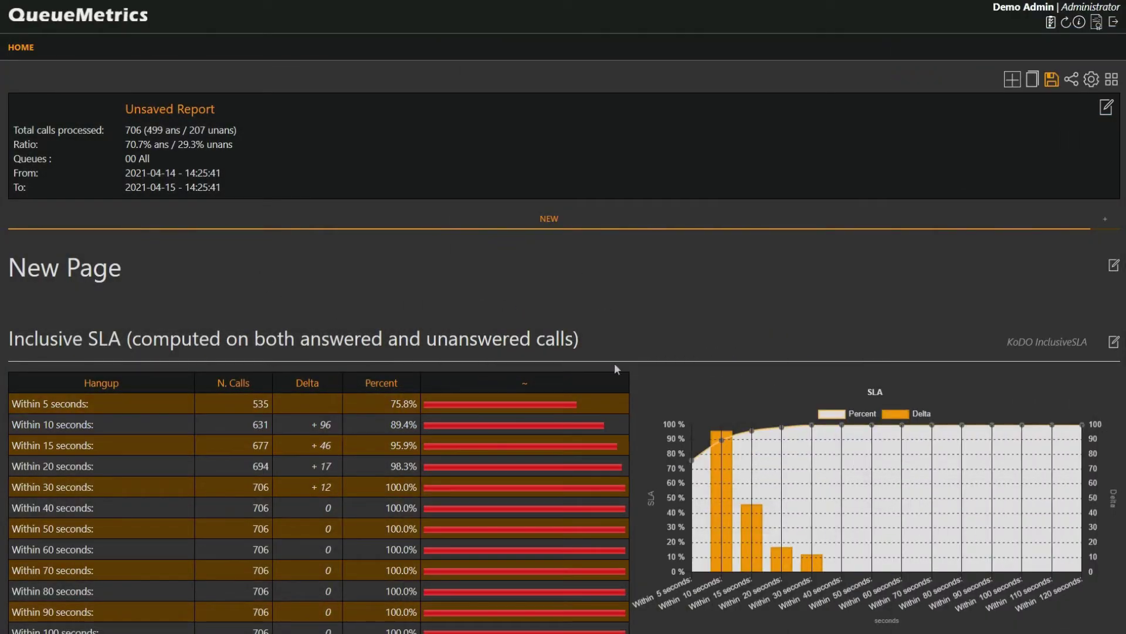
- Set the report period to the 'This week' preset and apply it
left_click(1107, 107)
left_click(288, 173)
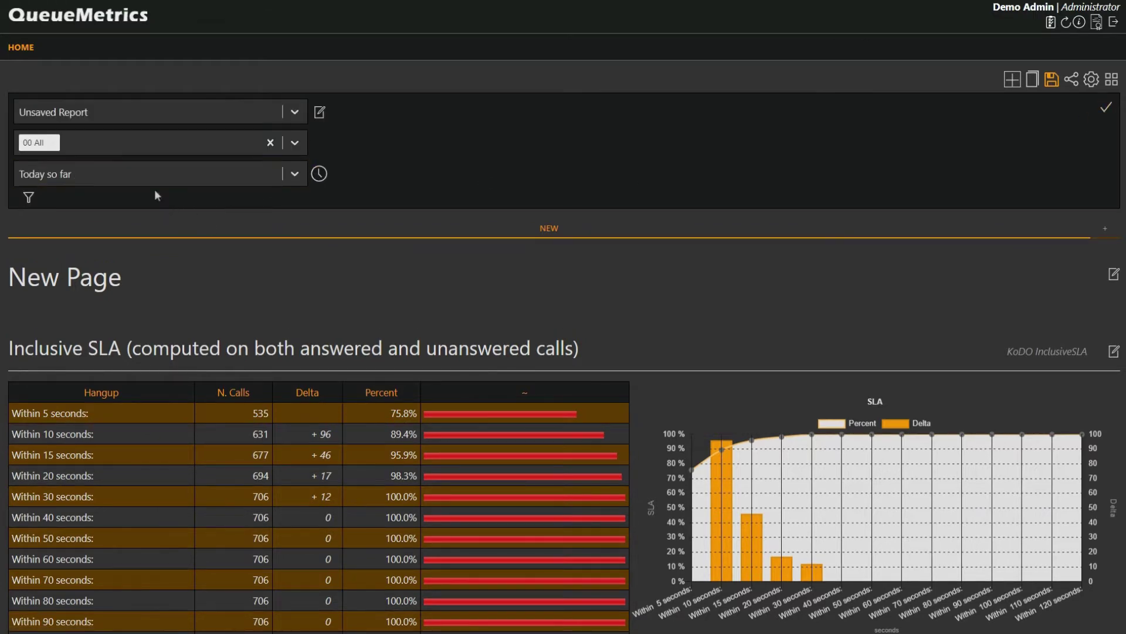
left_click(150, 177)
scroll(141, 317, "down", 2)
scroll(141, 316, "down", 1)
left_click(101, 268)
left_click(1101, 111)
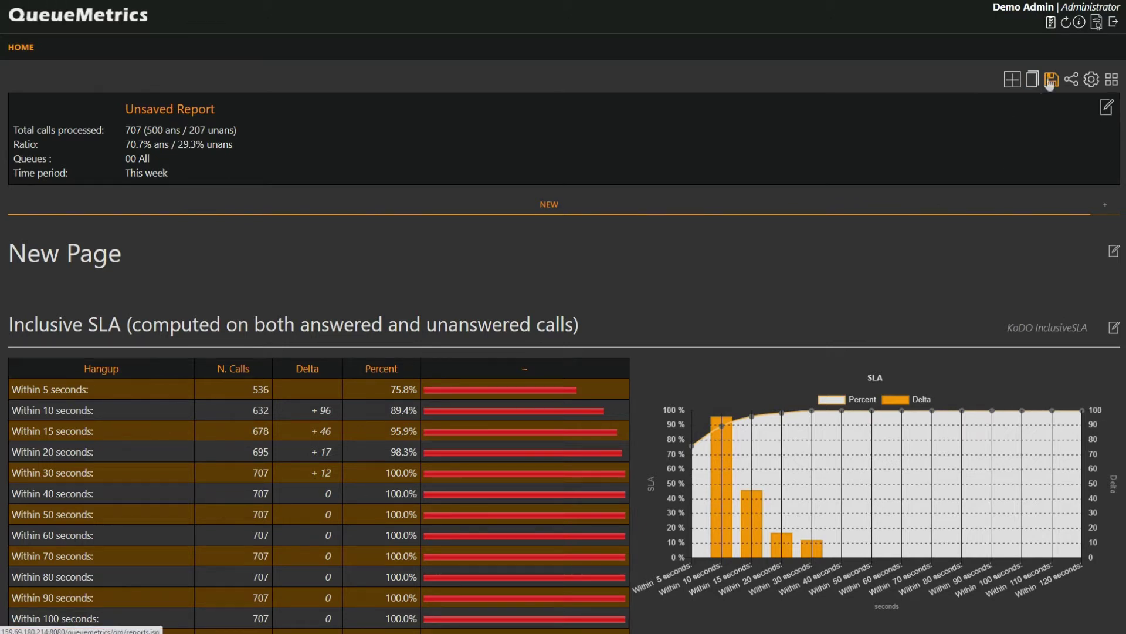
scroll(406, 305, "down", 4)
scroll(362, 332, "up", 4)
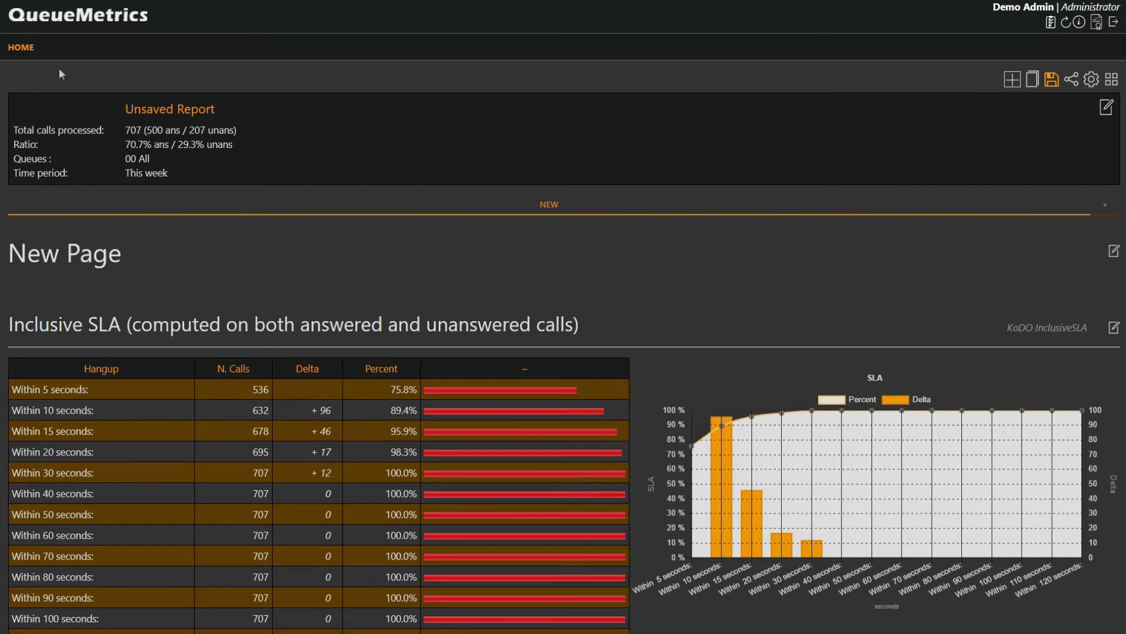
- Return to the home page, leaving the report unsaved via Esci
left_click(13, 52)
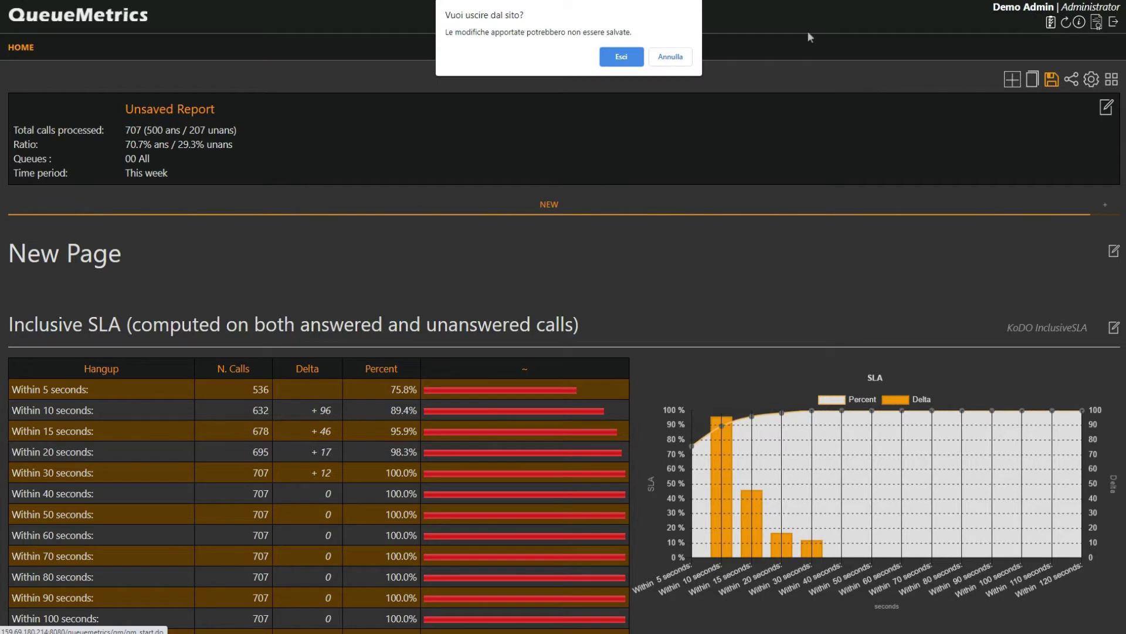
left_click(621, 57)
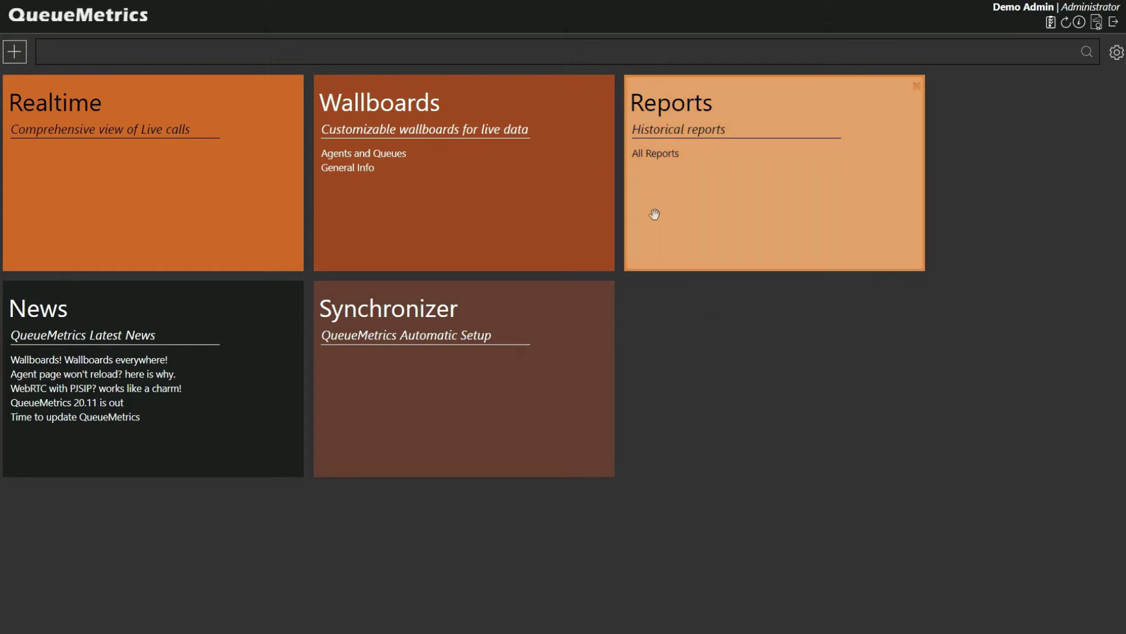
- Open the All Reports report and clone it
left_click(663, 155)
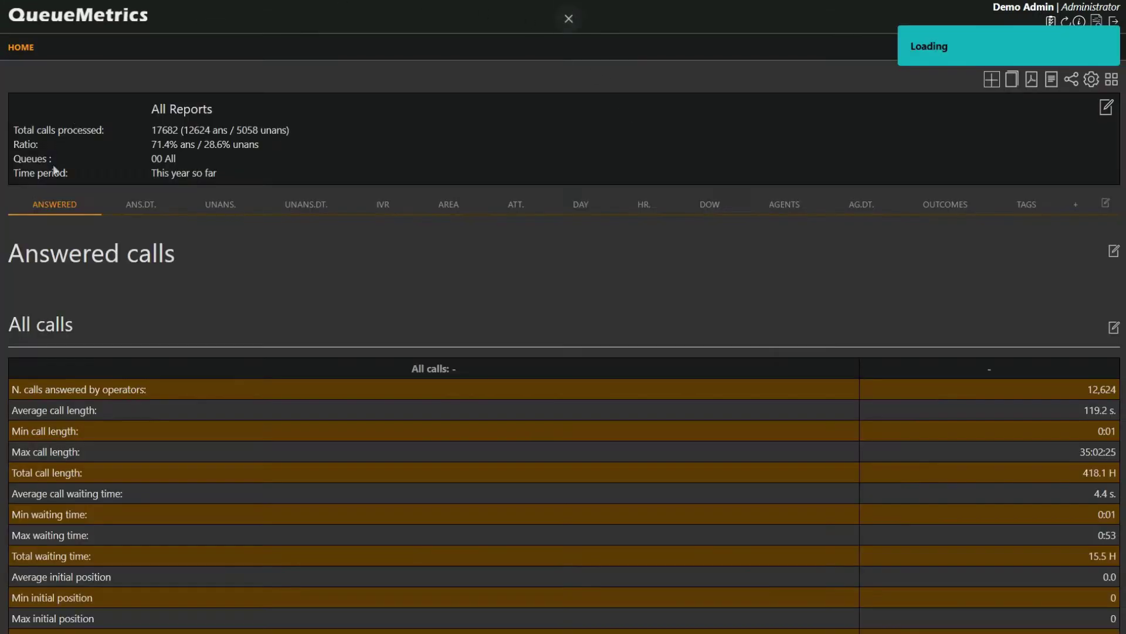
scroll(188, 304, "down", 3)
scroll(191, 293, "up", 3)
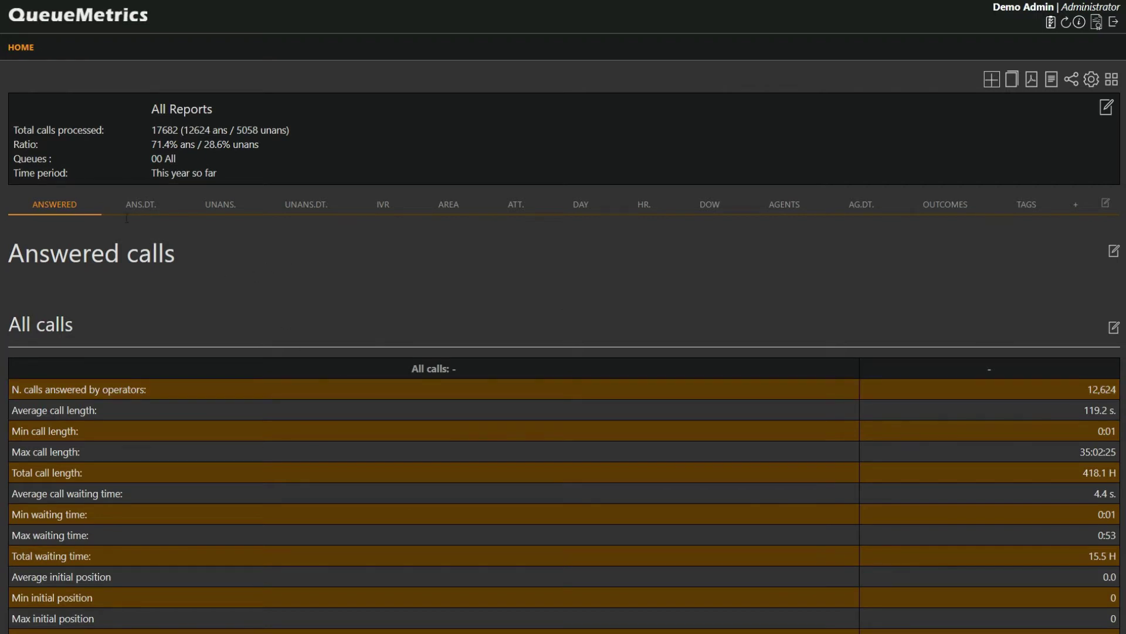
left_click(1011, 82)
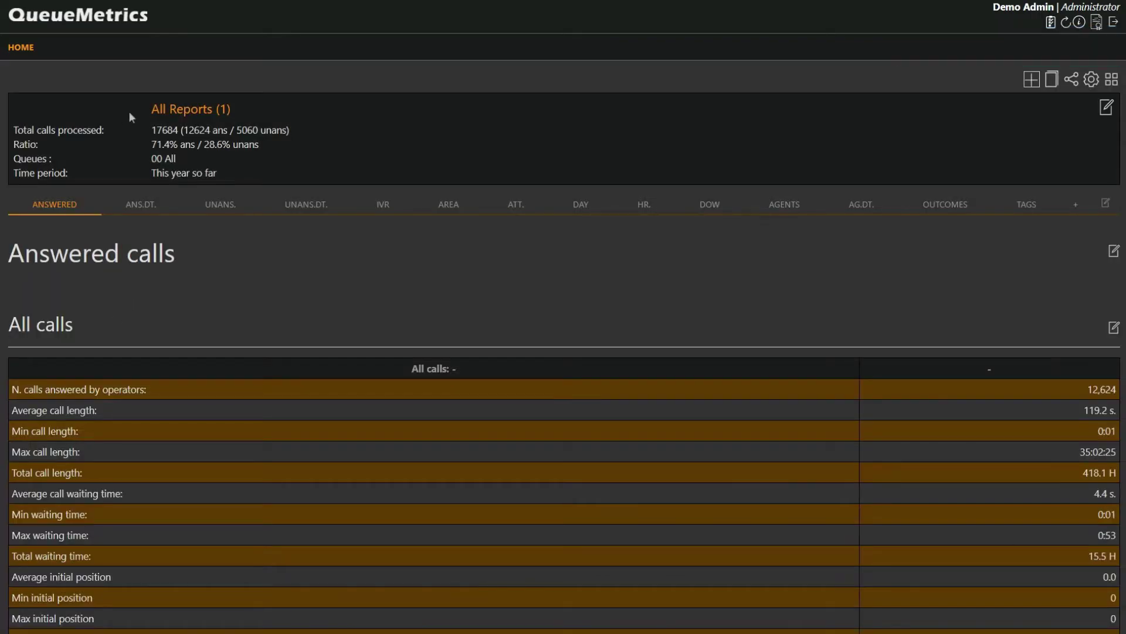
- Browse the ANS.DT. answered-call details page, then return to the ANSWERED page
scroll(200, 110, "down", 15)
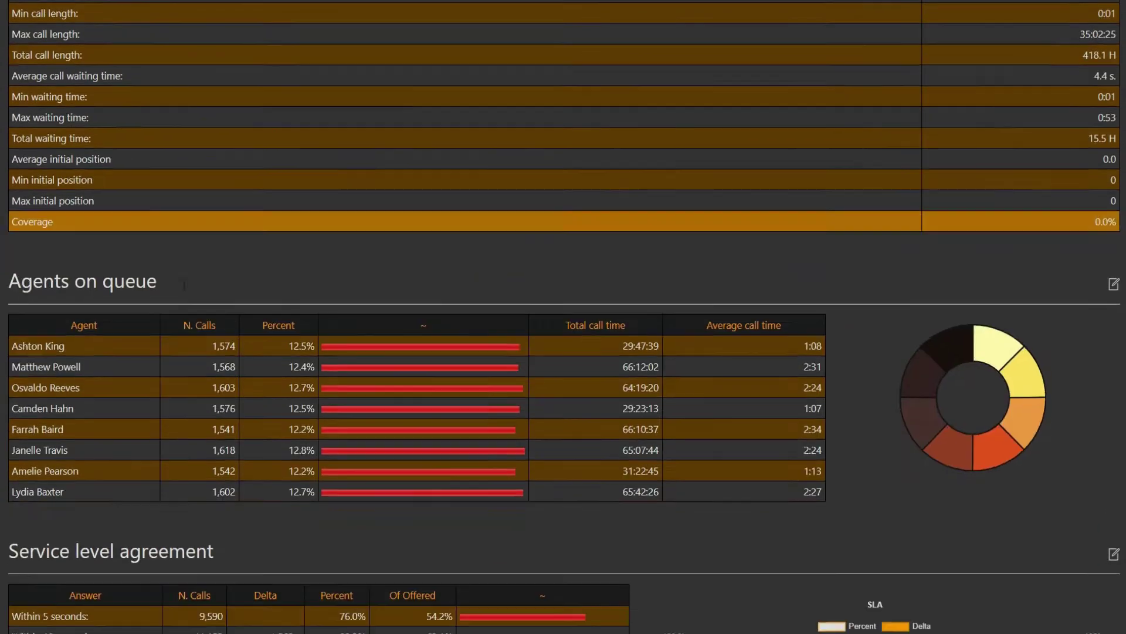
scroll(182, 294, "down", 10)
scroll(188, 297, "up", 15)
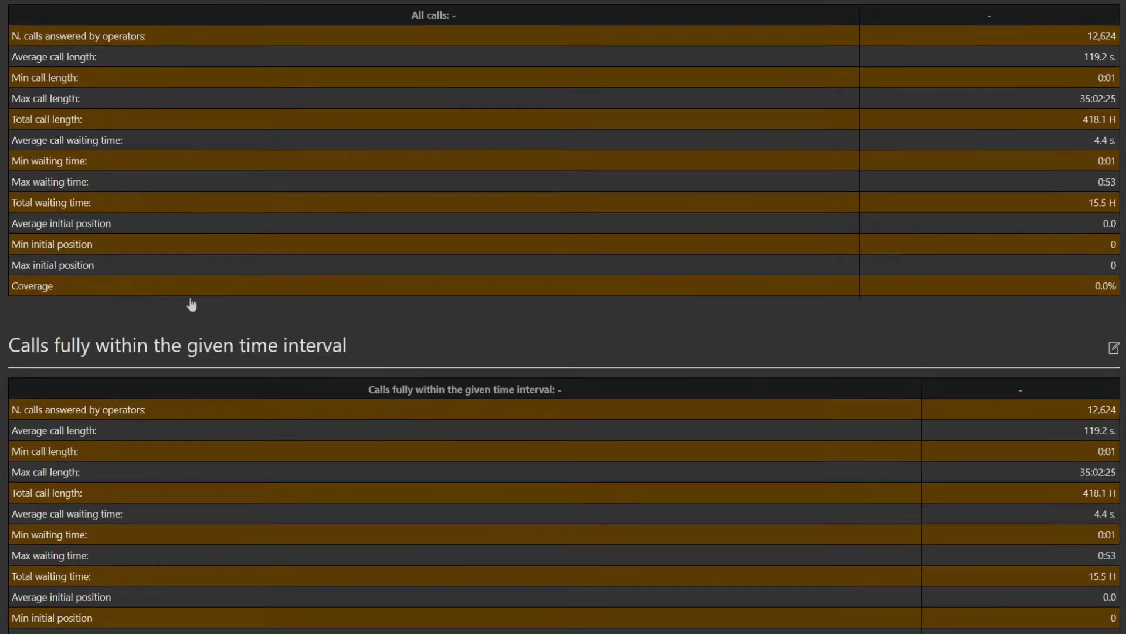
scroll(192, 304, "up", 5)
left_click(142, 211)
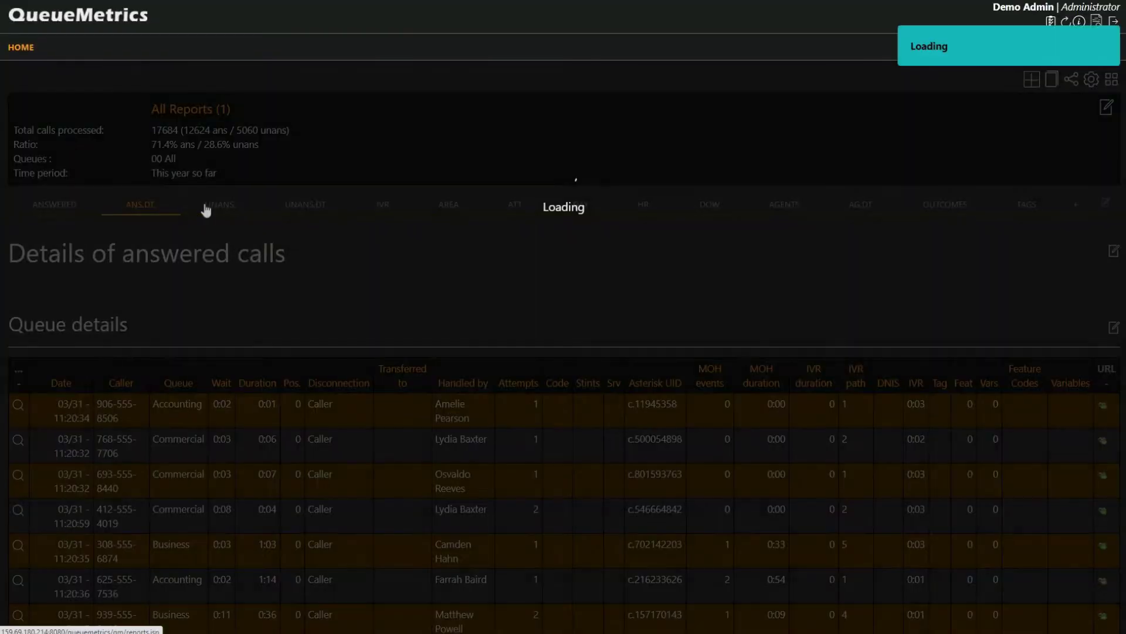
left_click_drag(152, 110, 228, 109)
left_click(227, 109)
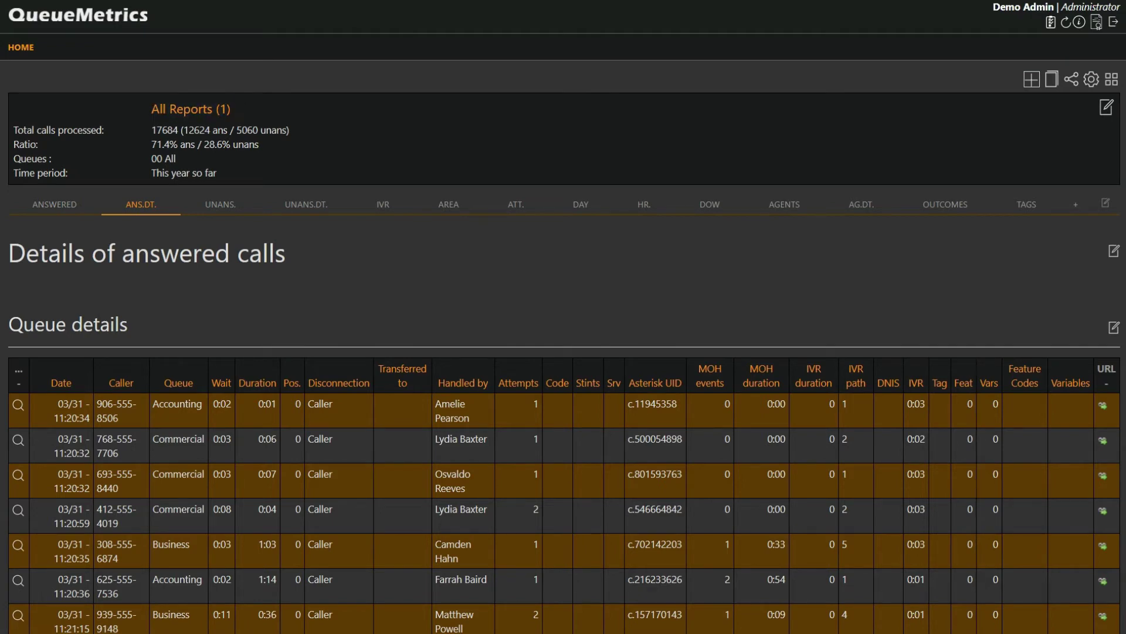
left_click(45, 205)
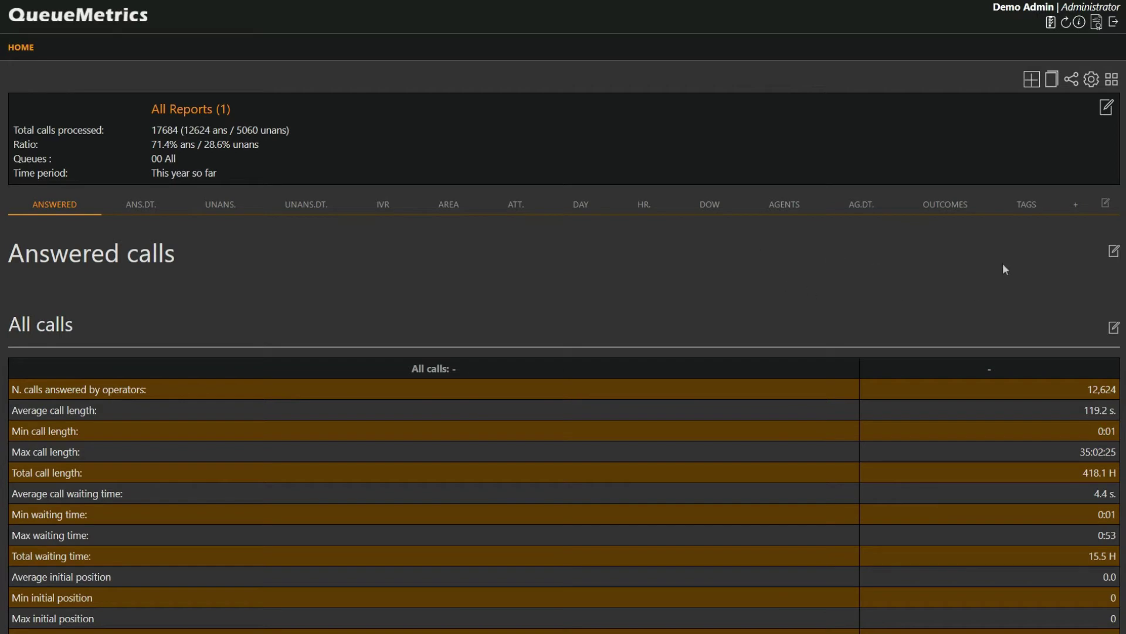
- Add a new page holding the Agent session detail DataBlock
left_click(1075, 215)
left_click(327, 322)
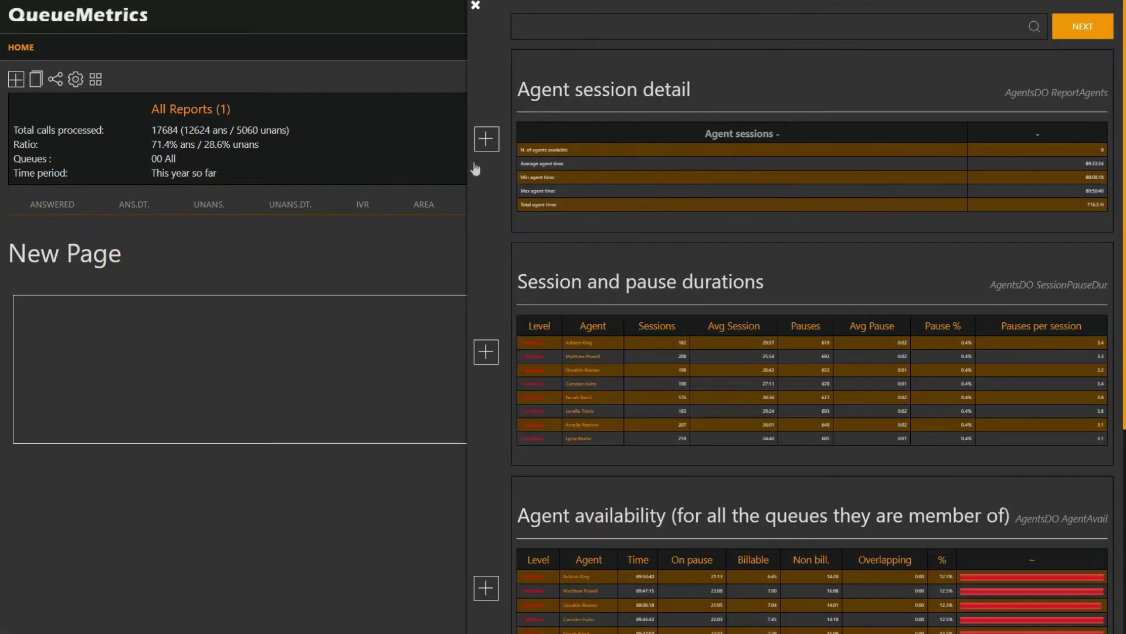
left_click(497, 146)
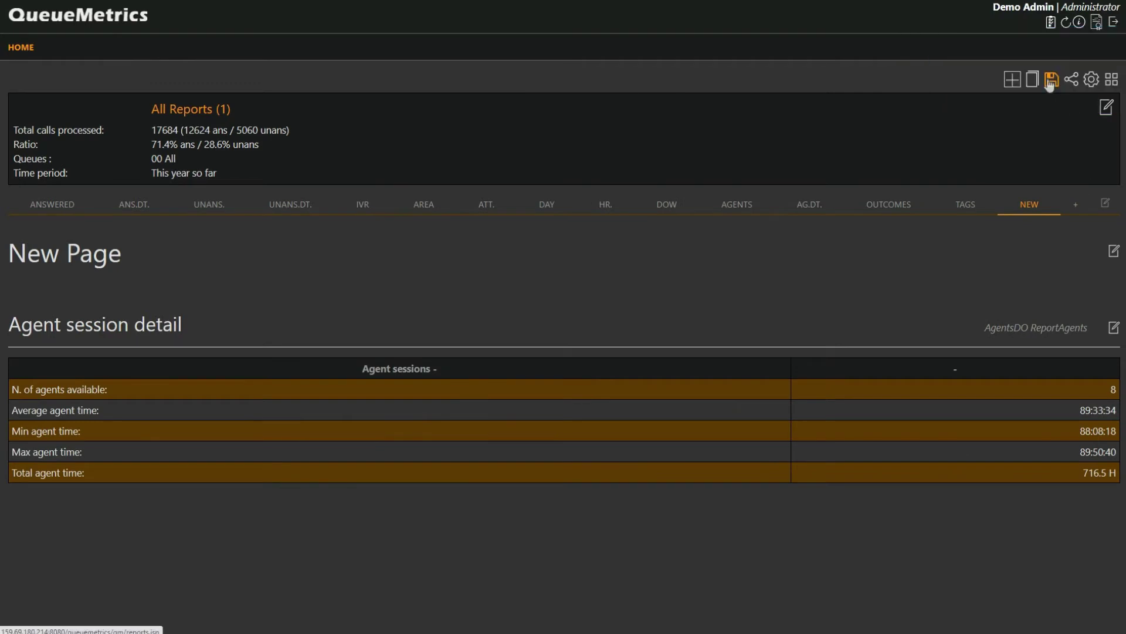
- Save the cloned report as 'All Reports second version'
left_click(1050, 82)
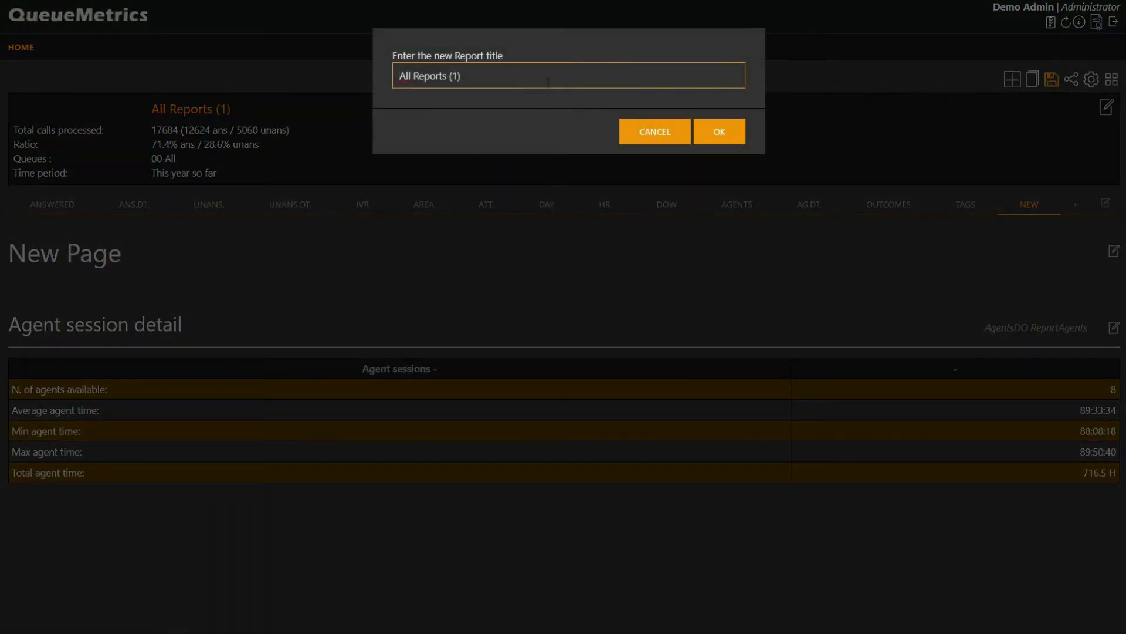
key("BackSpace")
key("BackSpace")
key("BackSpace")
type("second version")
left_click(710, 130)
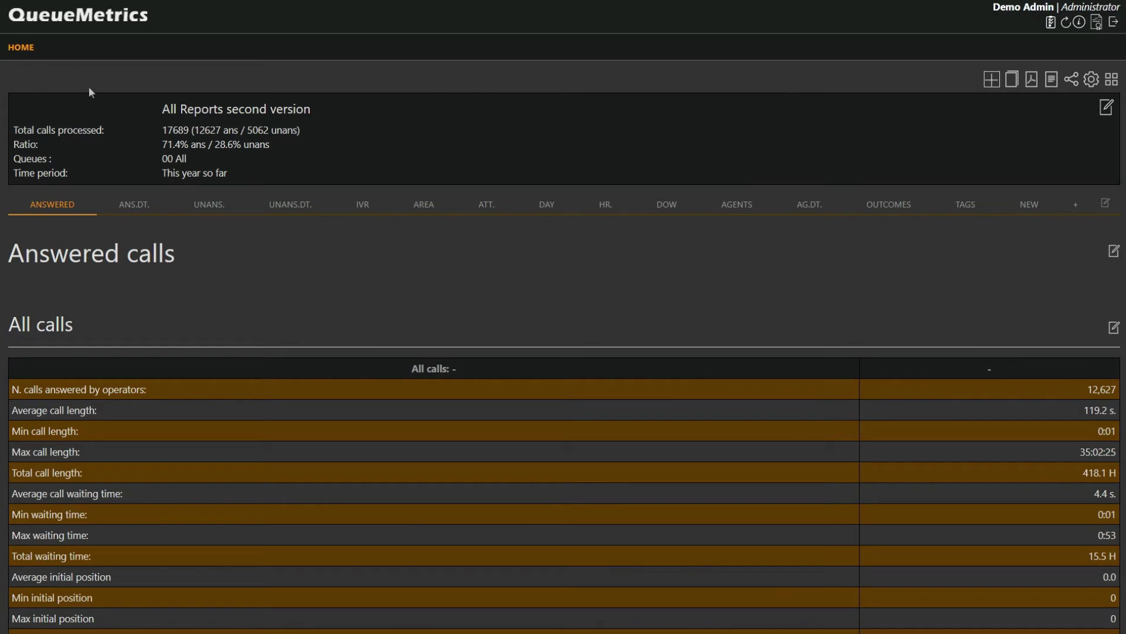
- Open All Reports from home, clone it once more, and return to the home page
left_click(22, 49)
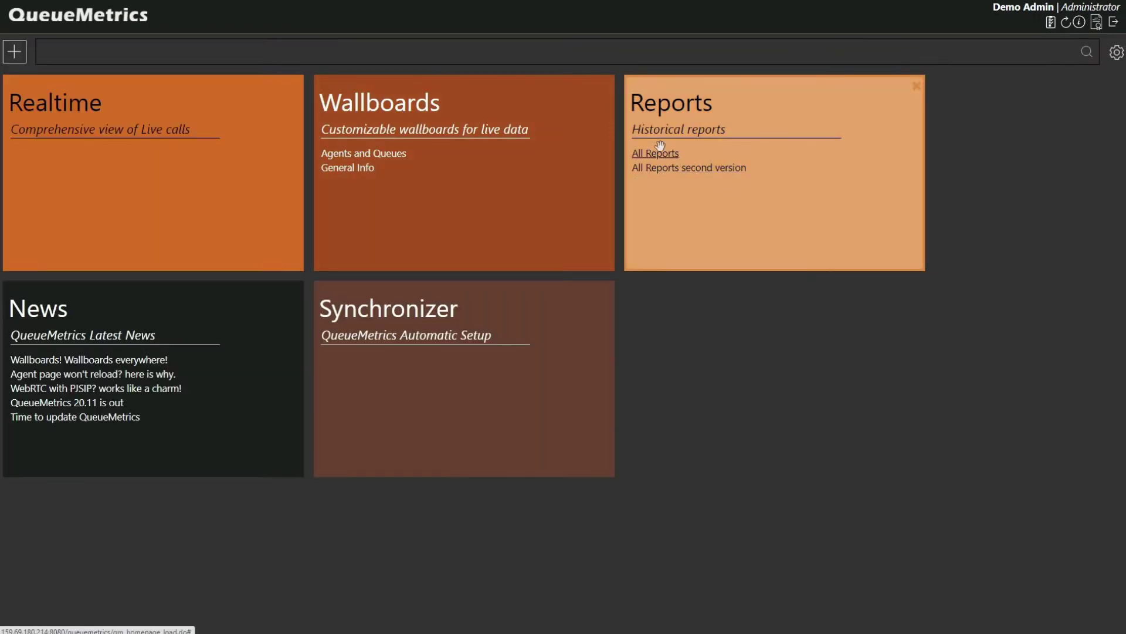
left_click(658, 151)
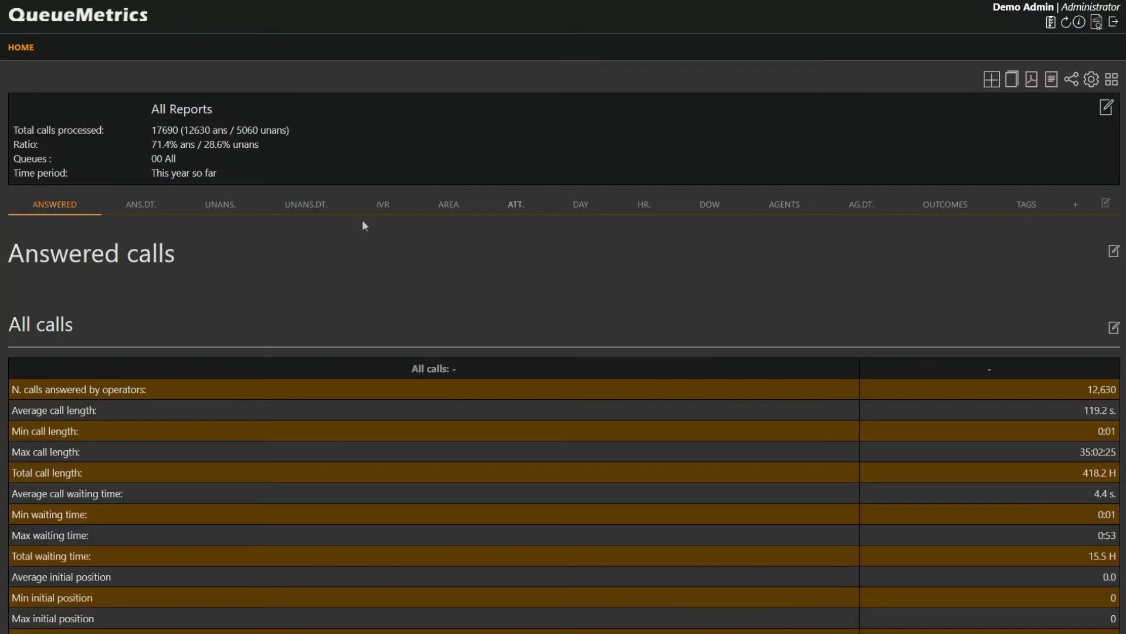
scroll(300, 139, "down", 3)
scroll(294, 178, "up", 3)
left_click(1011, 79)
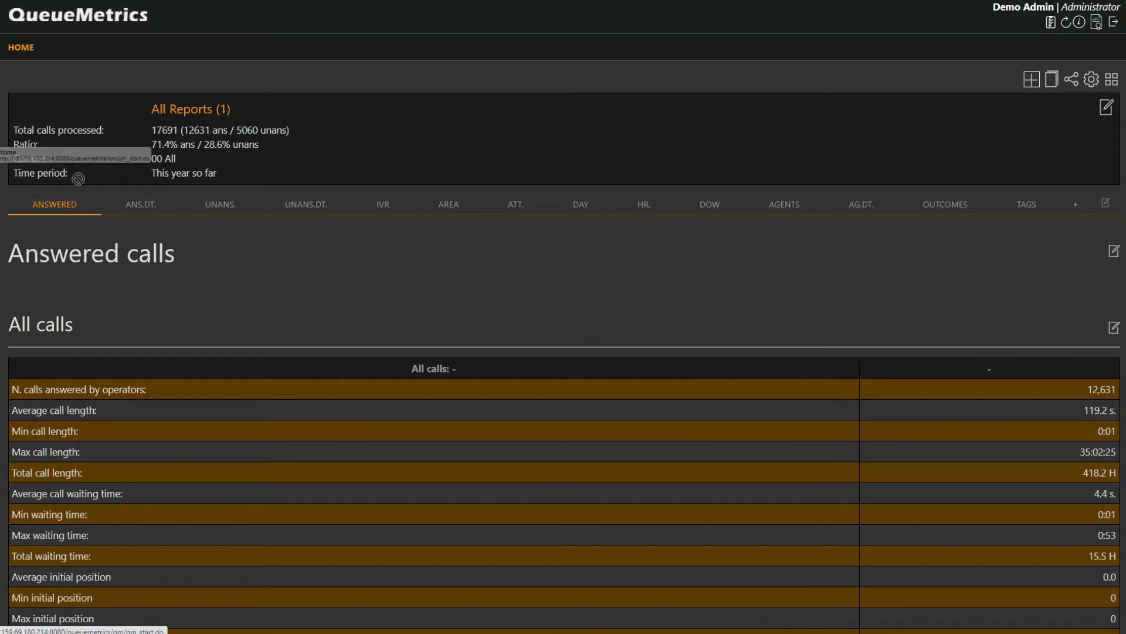
left_click(21, 47)
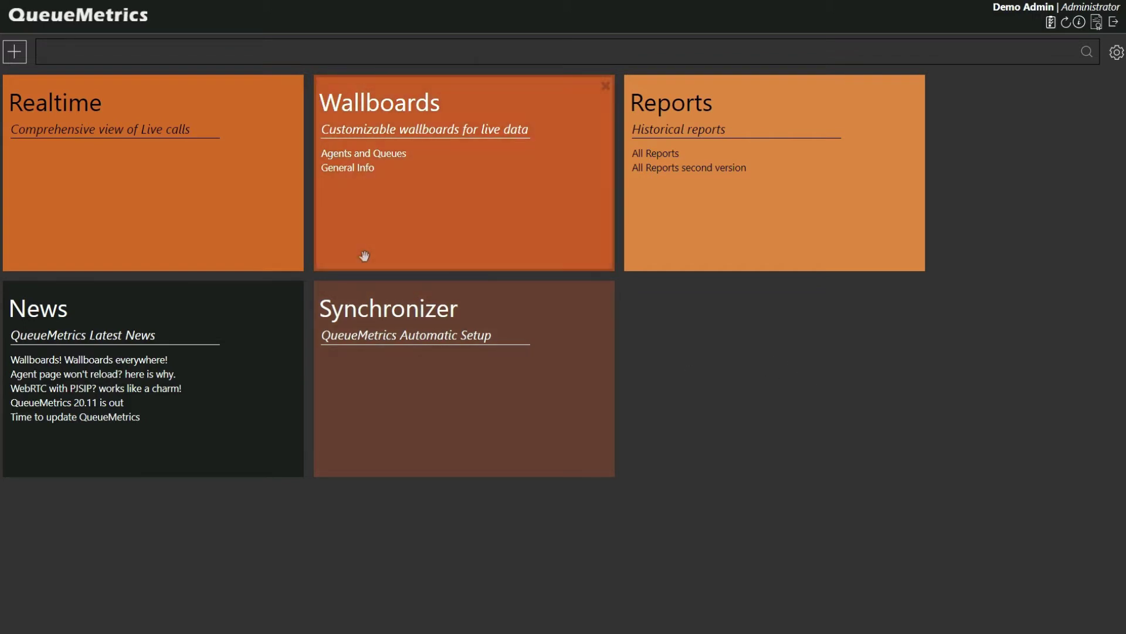
- From the Realtime view, run a report for the first agent under Agents currently logged in
left_click(89, 165)
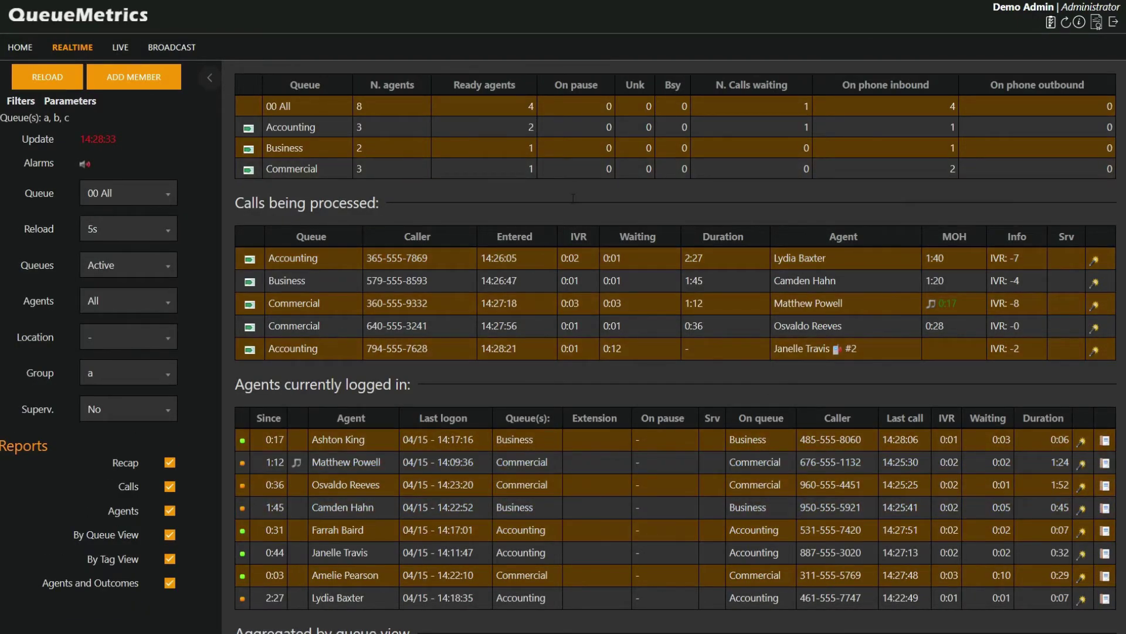
scroll(574, 199, "down", 3)
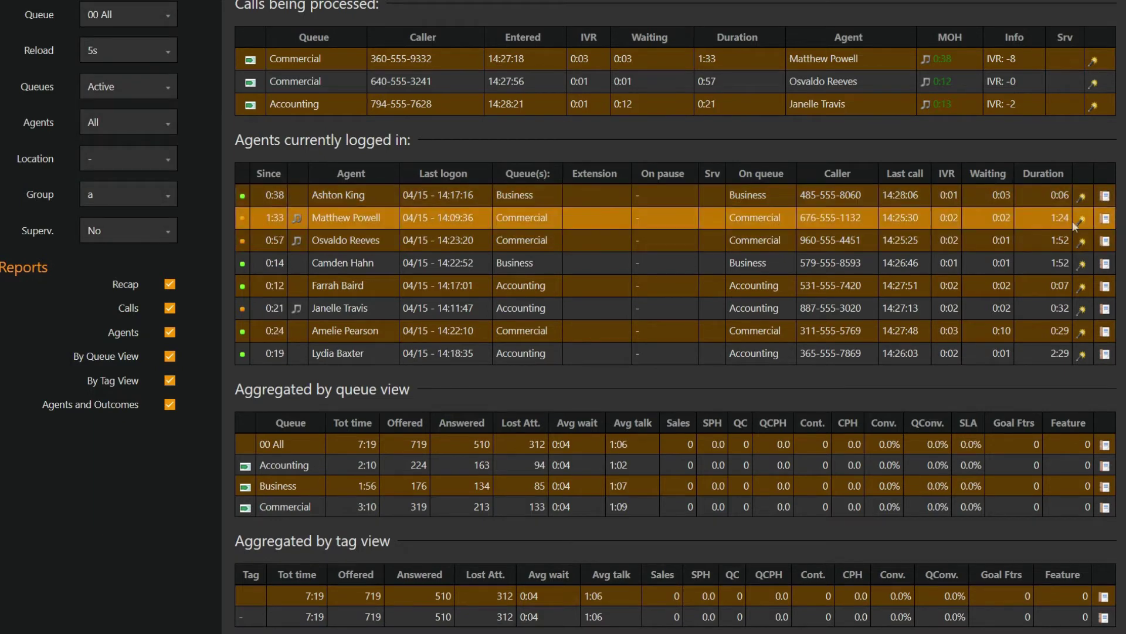
left_click(1106, 197)
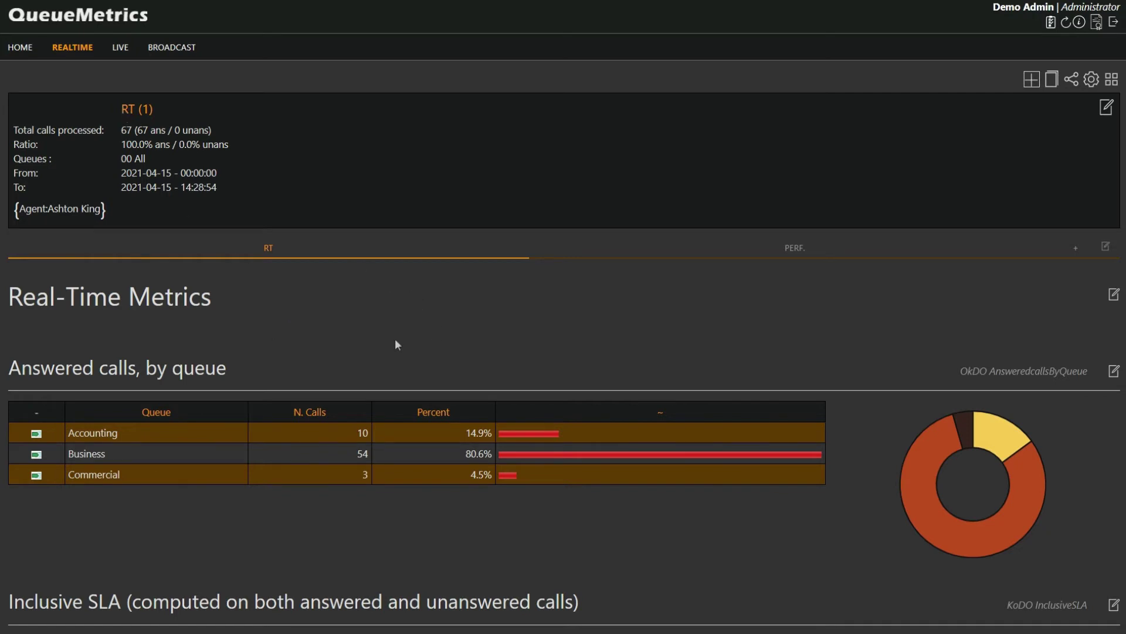
- Scroll through the RT (1) report's 67 answered calls across the three queues
scroll(399, 329, "down", 4)
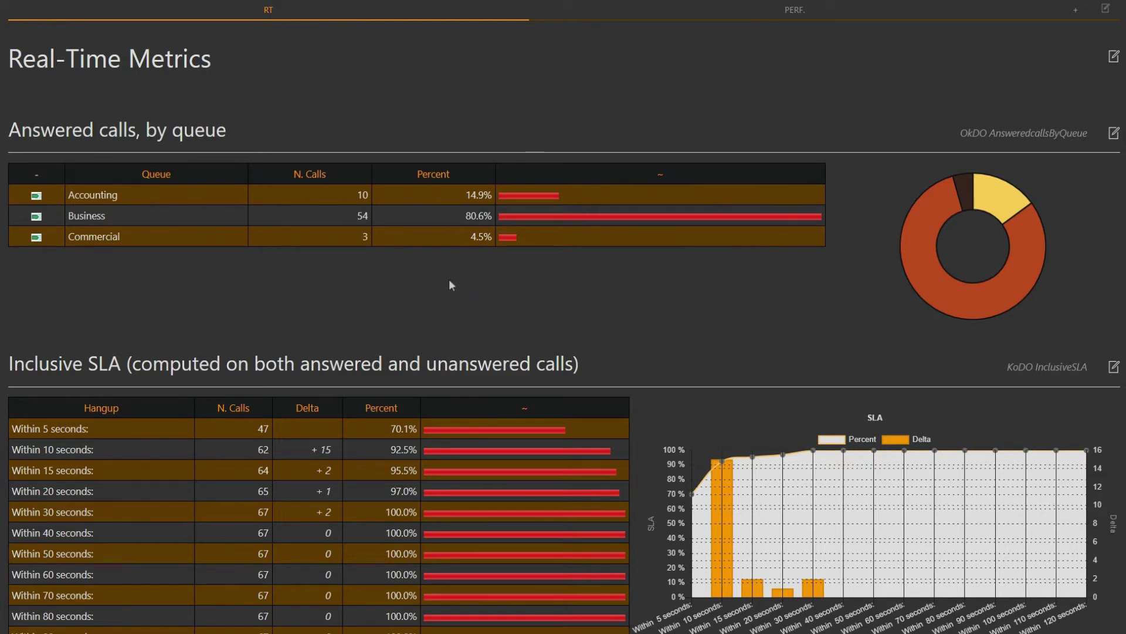
scroll(449, 285, "up", 4)
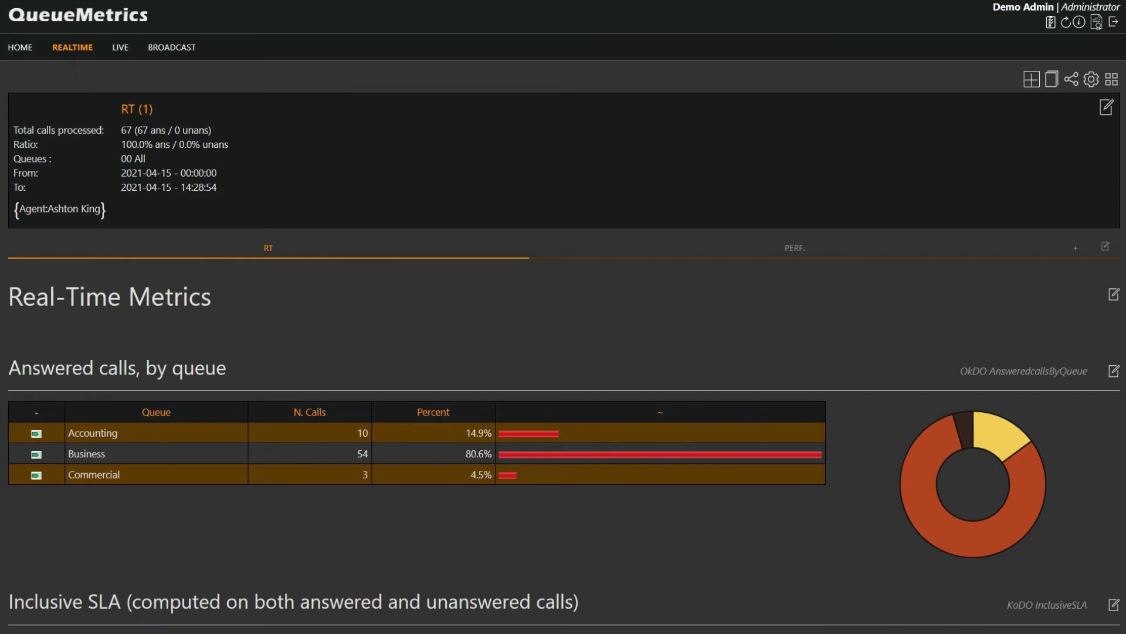
- Back on the realtime page, open another logged-in agent's report showing 59 answered calls
left_click(73, 47)
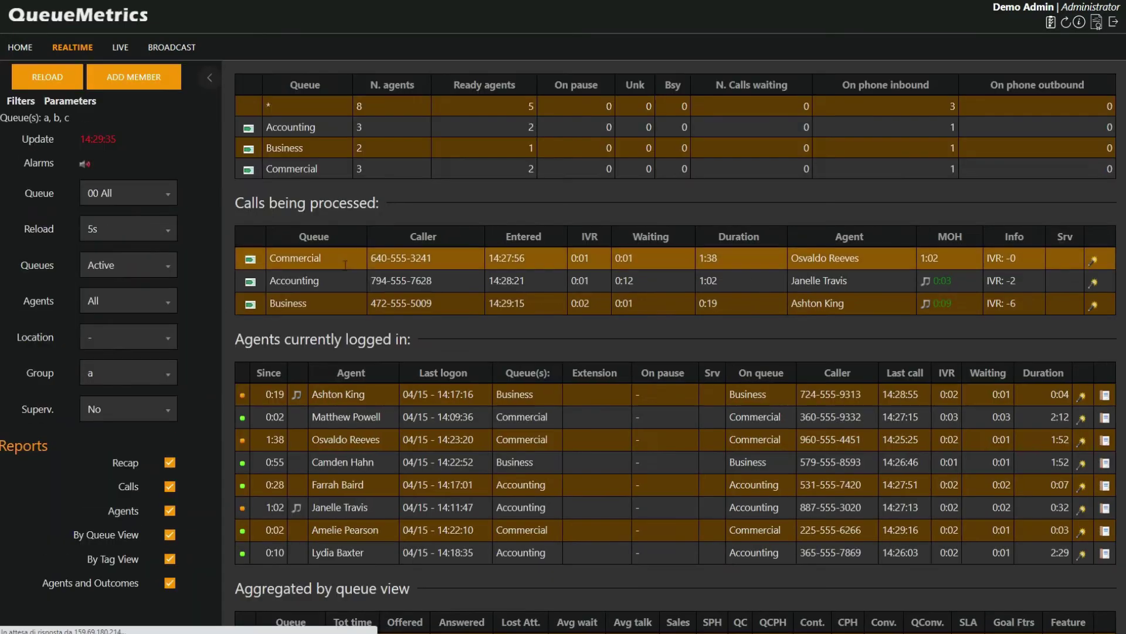
left_click(1105, 464)
scroll(196, 236, "down", 4)
scroll(196, 236, "down", 20)
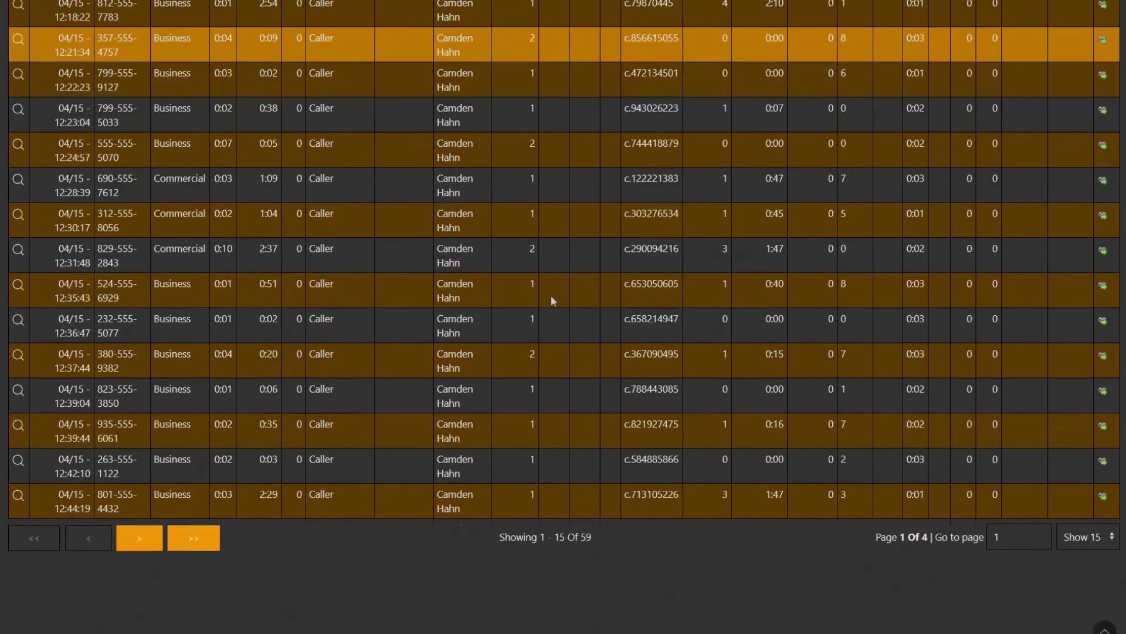
scroll(550, 301, "up", 20)
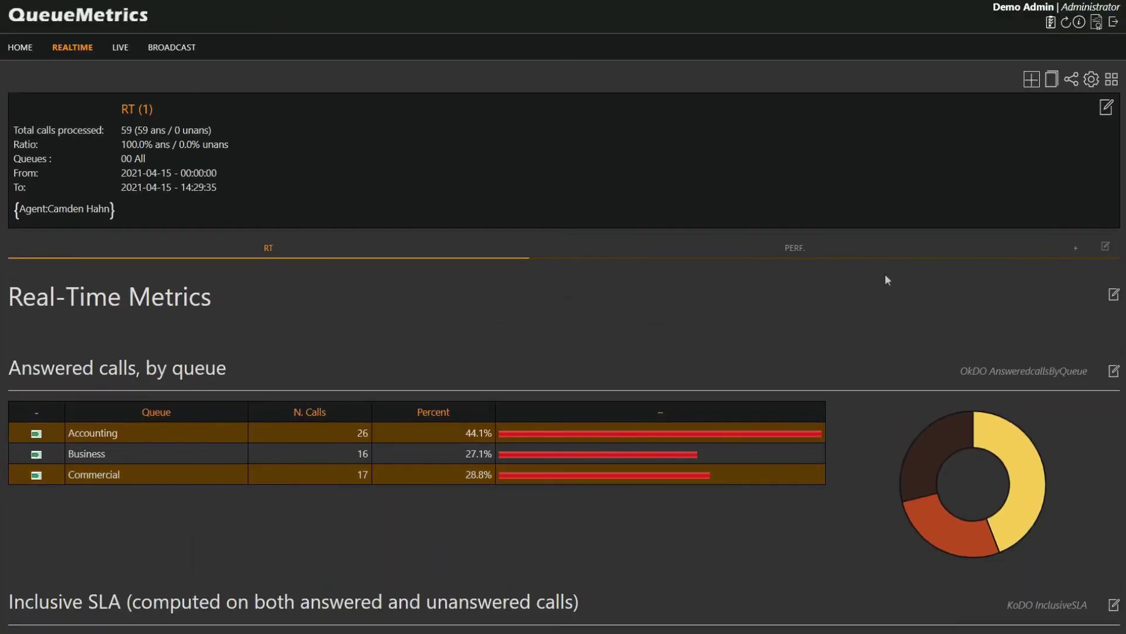
- Review the agent's Performance page, showing 2.2 H total agent time
left_click(796, 254)
scroll(325, 329, "down", 6)
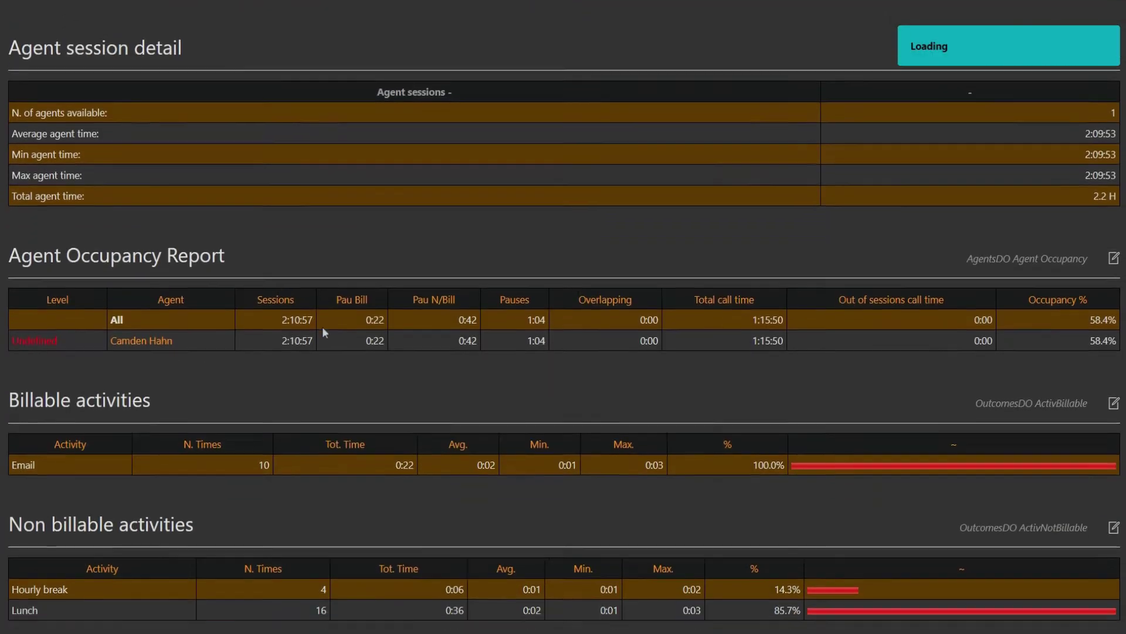
scroll(314, 314, "down", 3)
scroll(313, 316, "up", 8)
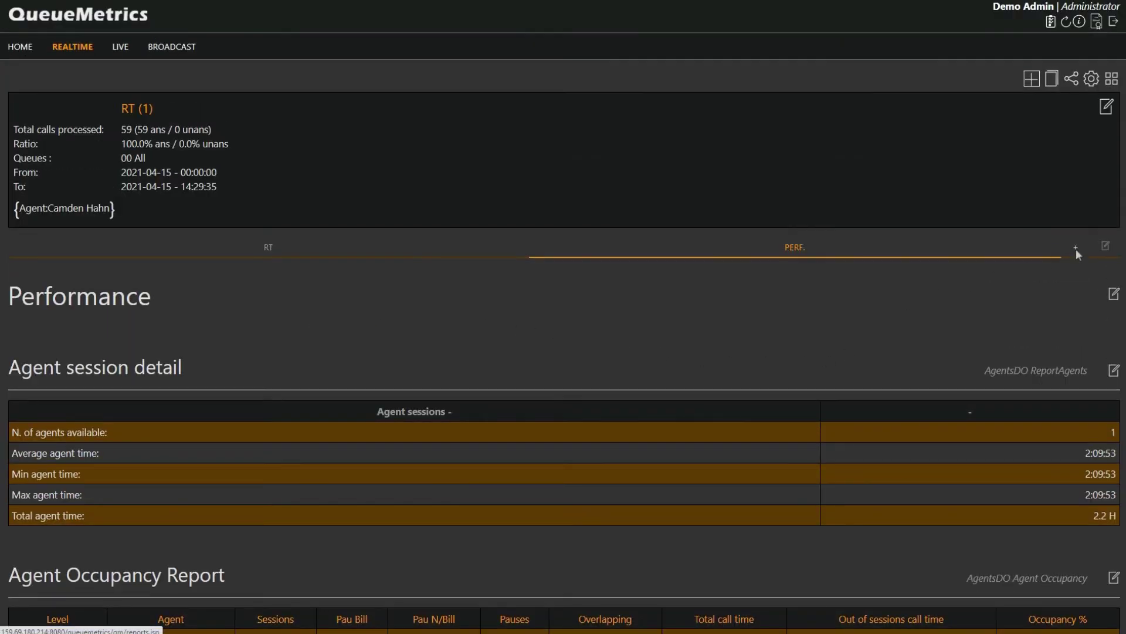
- Add the Agent availability DataBlock to the agent's report, leaving the title unchanged
left_click(287, 250)
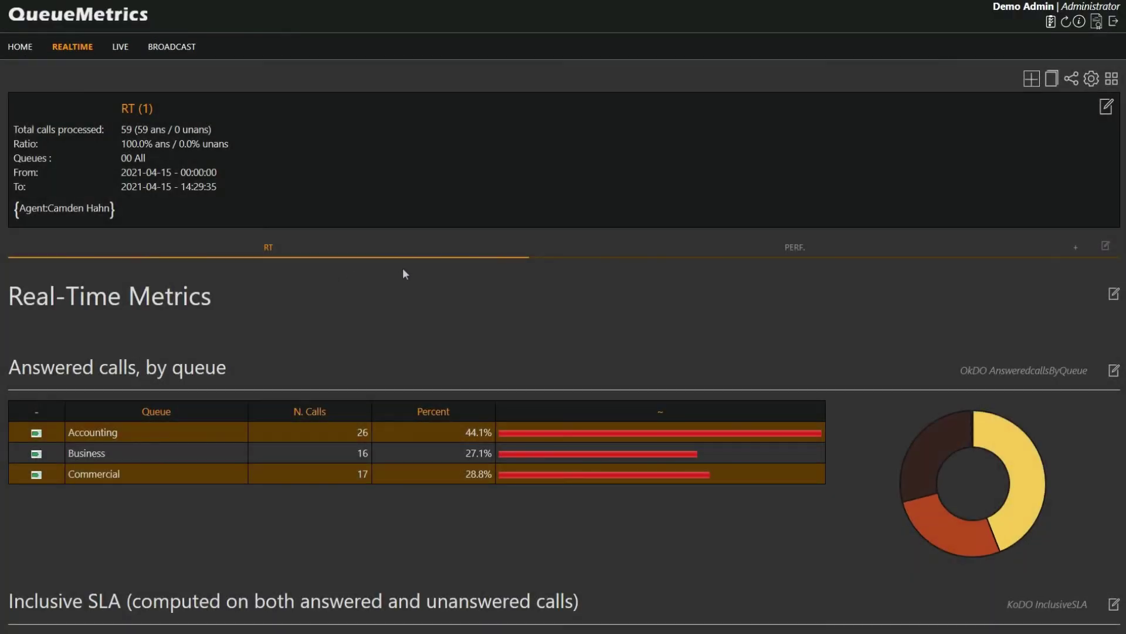
left_click(1112, 79)
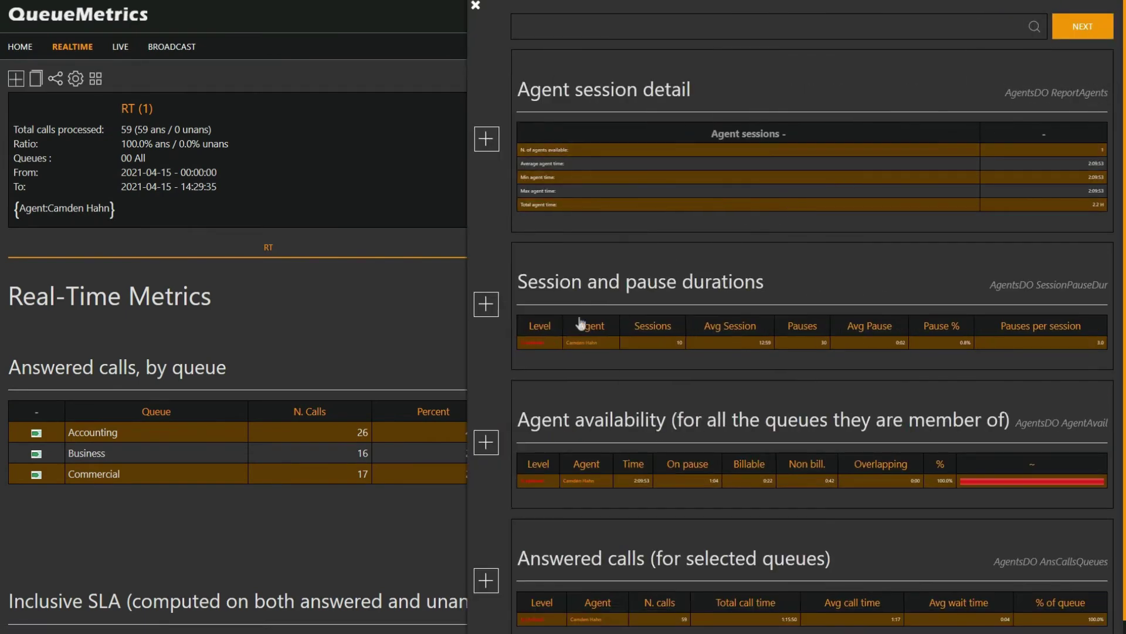
left_click(486, 445)
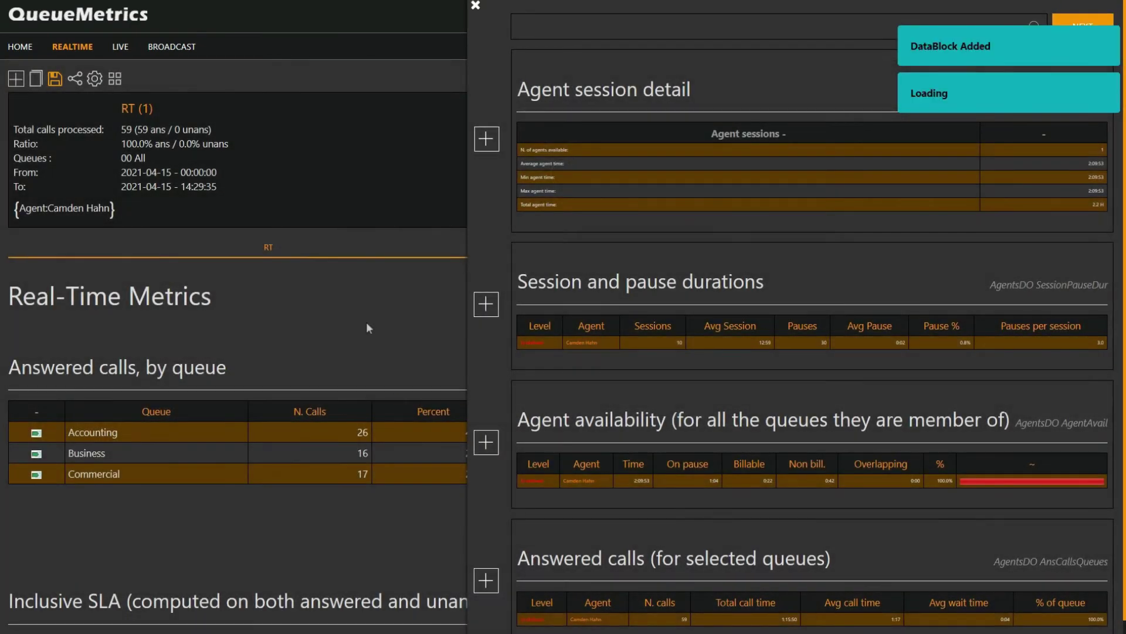
scroll(370, 327, "down", 20)
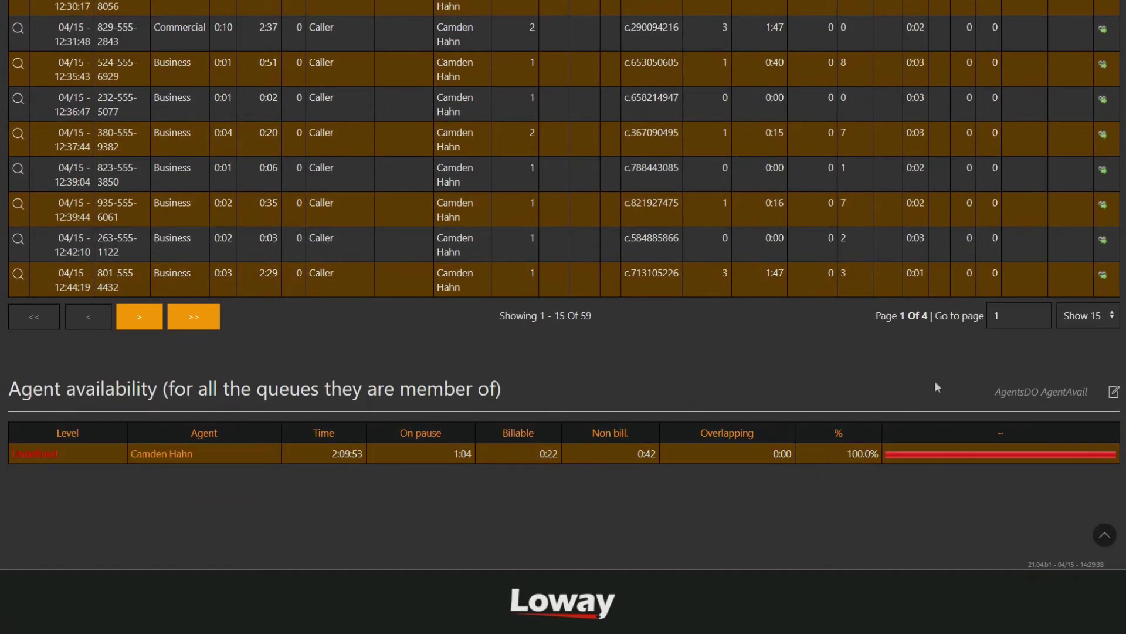
scroll(942, 381, "up", 20)
scroll(938, 382, "up", 3)
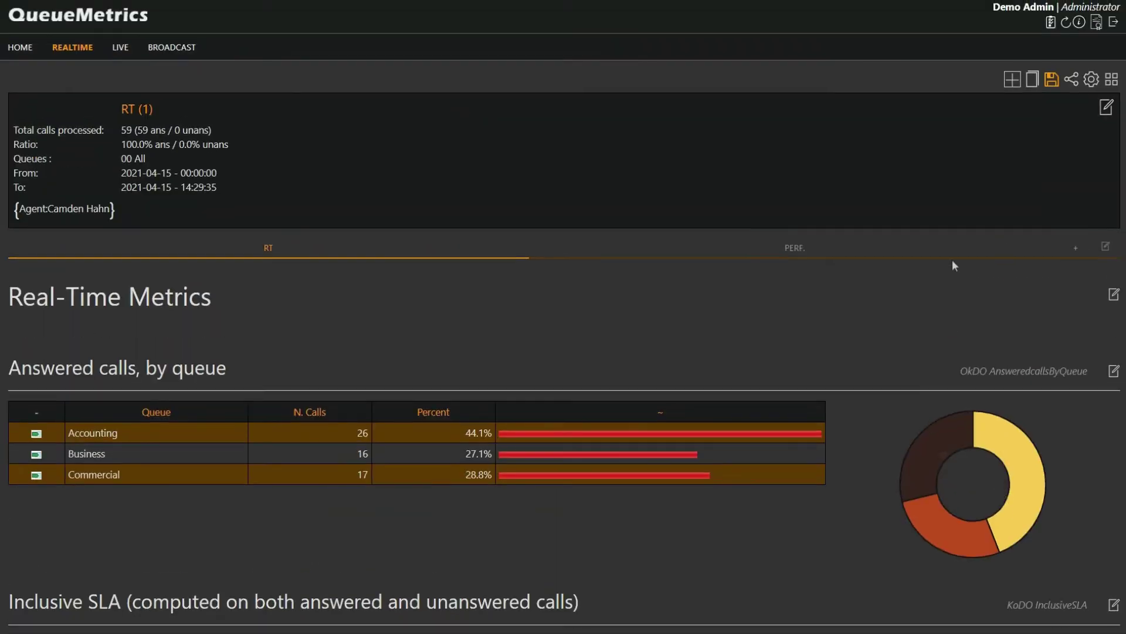
left_click(1051, 80)
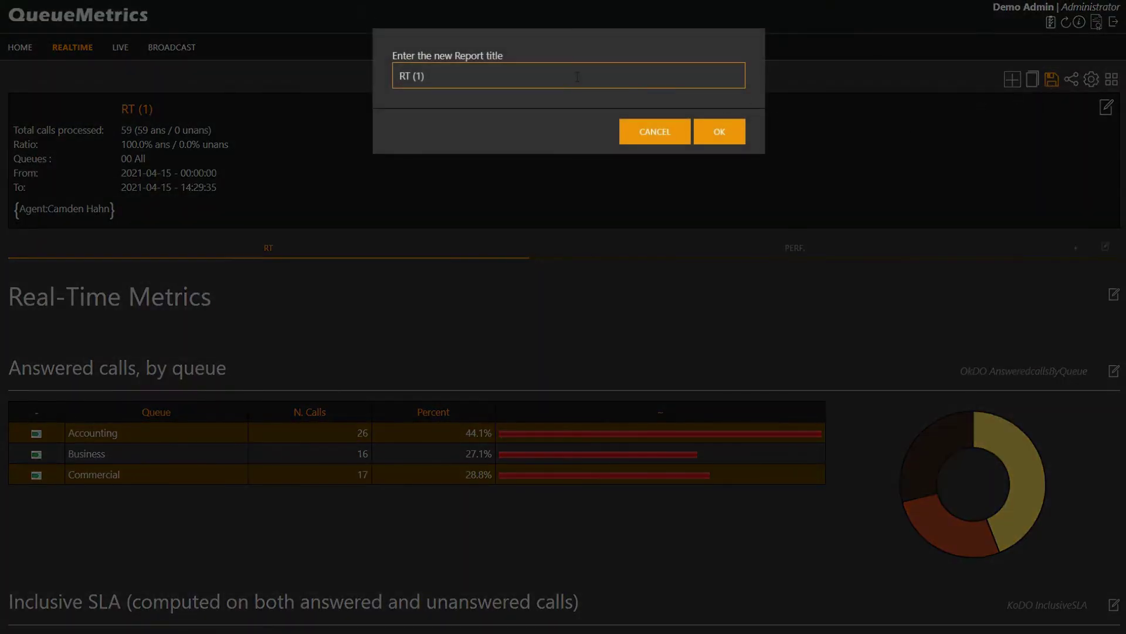
left_click(644, 125)
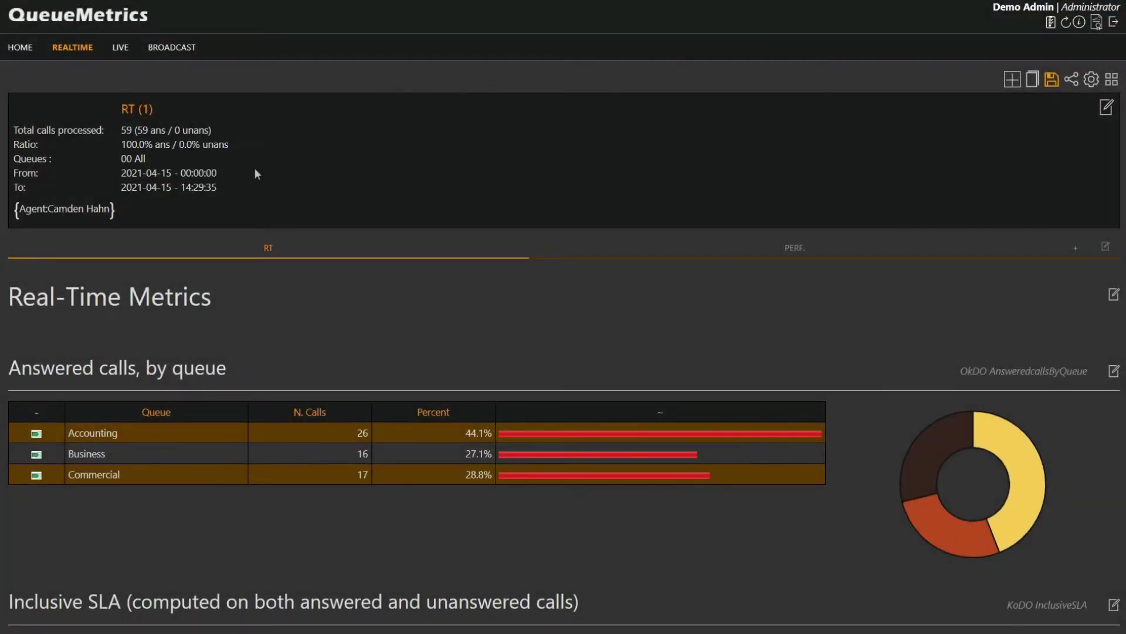
- Change the report period to the 'This week' preset and apply it
left_click(1108, 108)
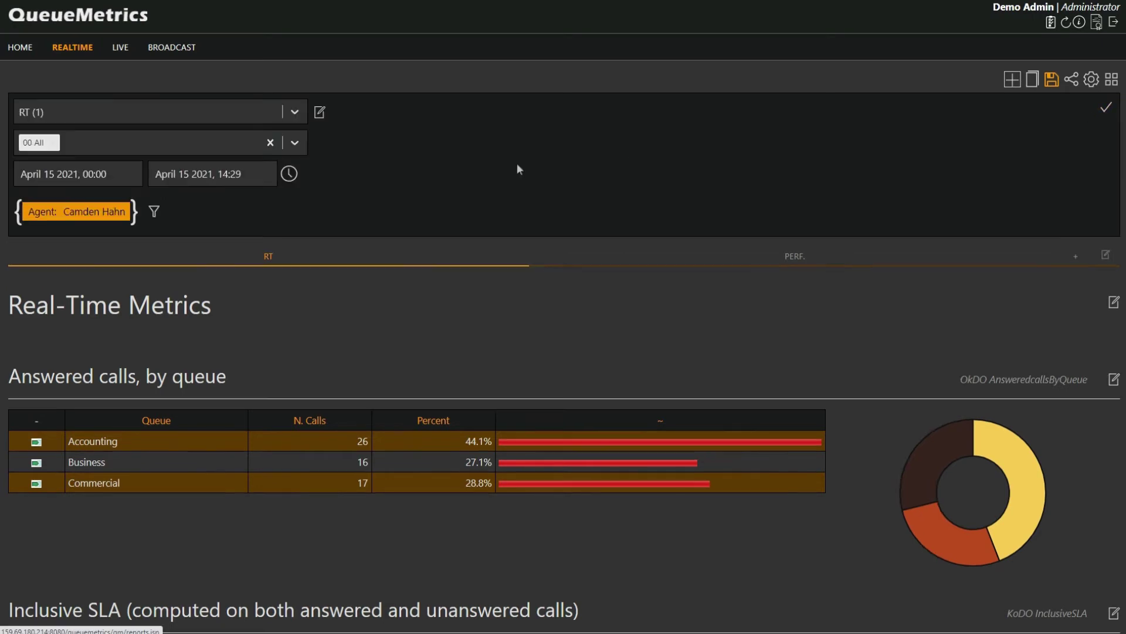
left_click(289, 176)
left_click(288, 176)
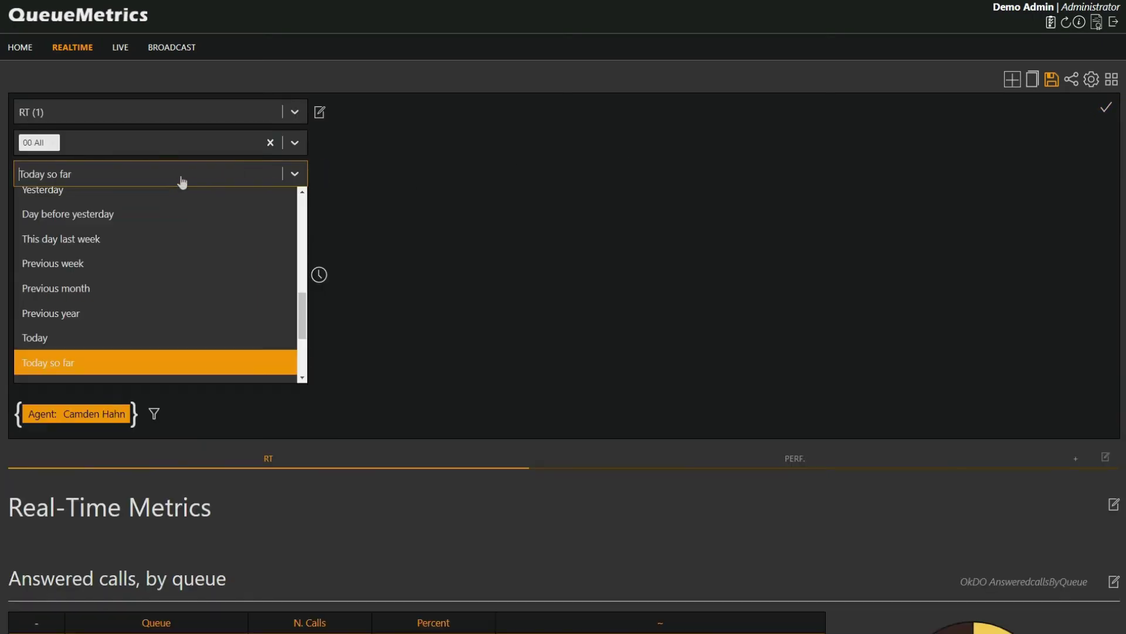
scroll(155, 317, "down", 3)
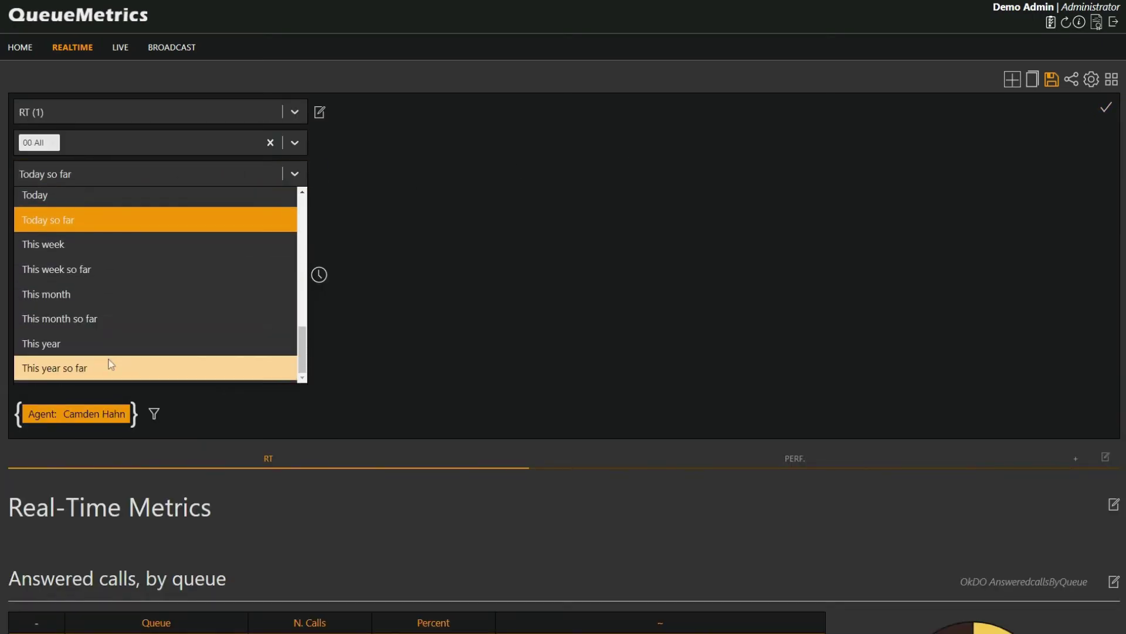
left_click(90, 268)
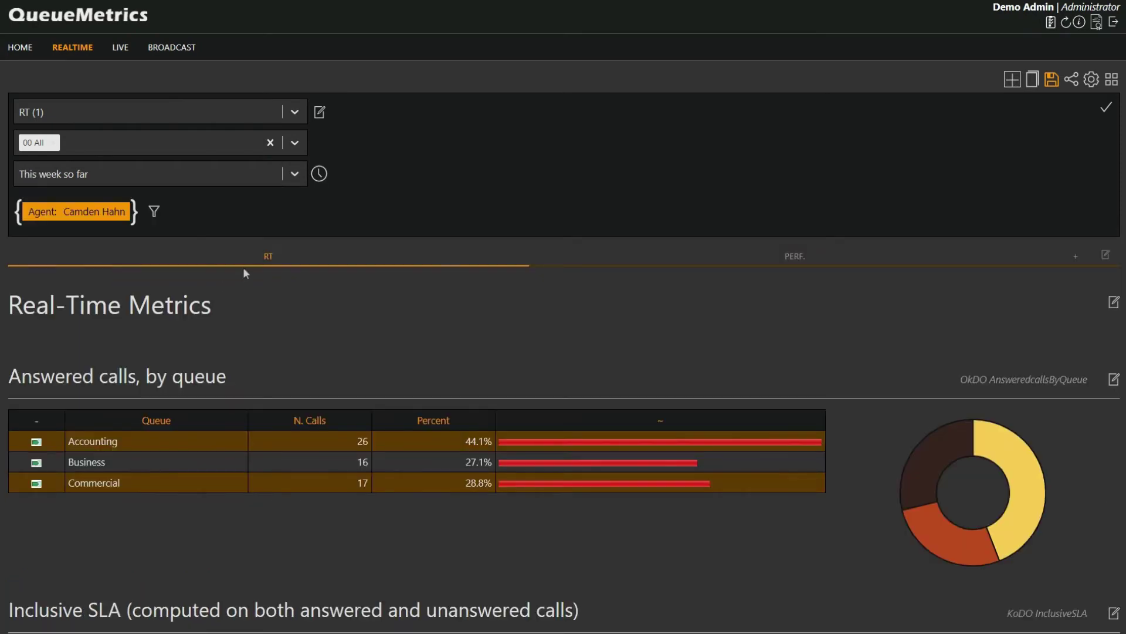
left_click(172, 171)
left_click(98, 335)
left_click(1106, 110)
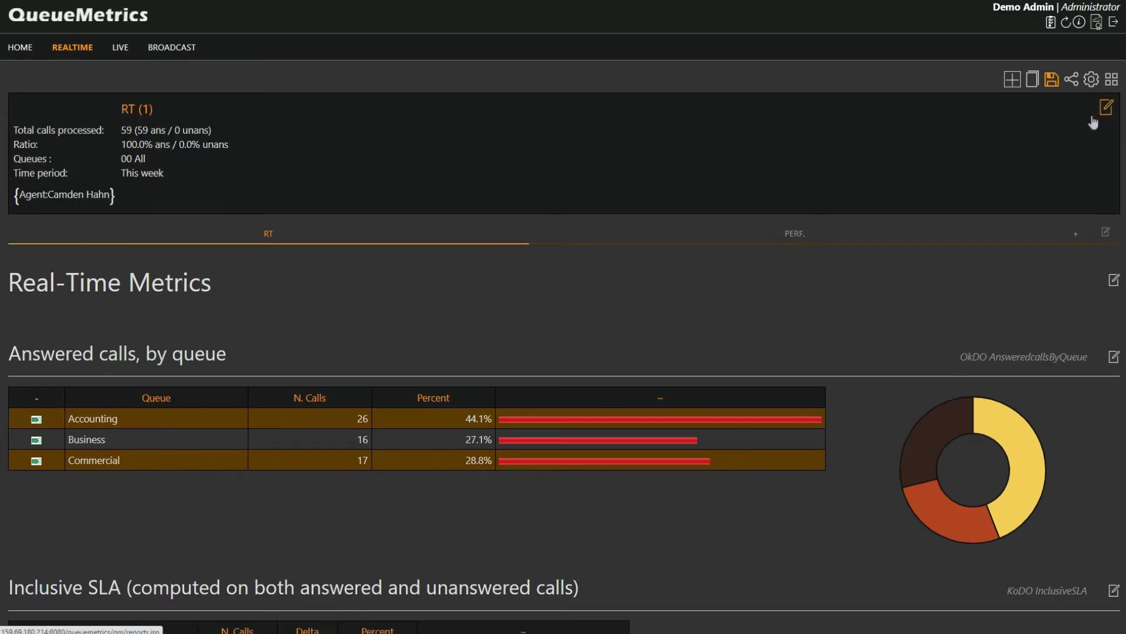
- Save the report under the agent's name followed by 'Weekly'
left_click(1052, 82)
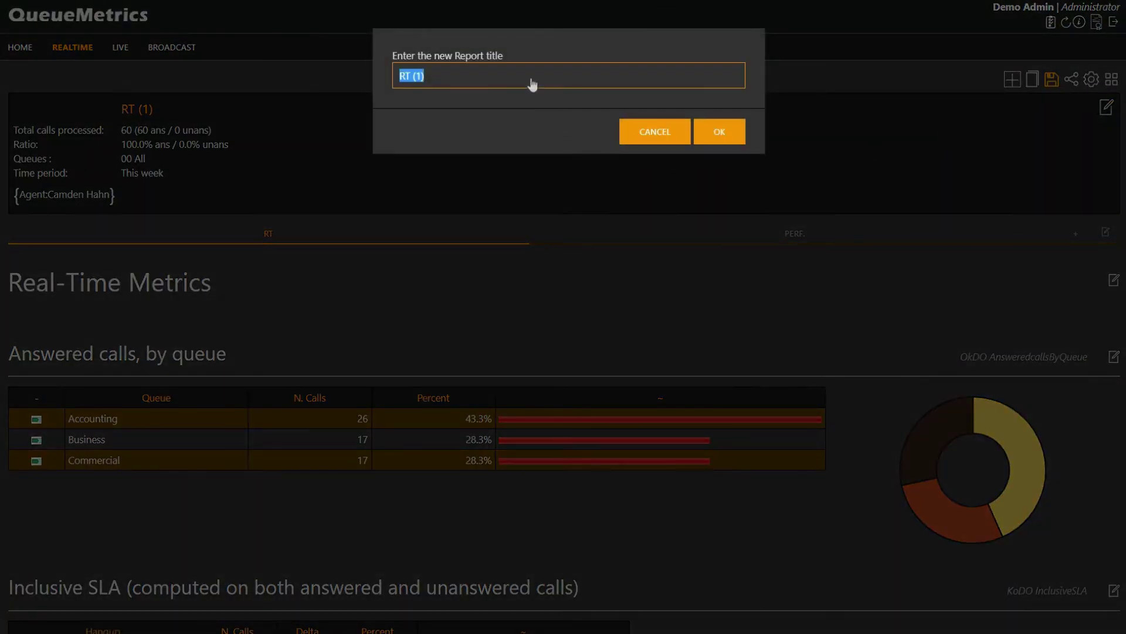
left_click(718, 131)
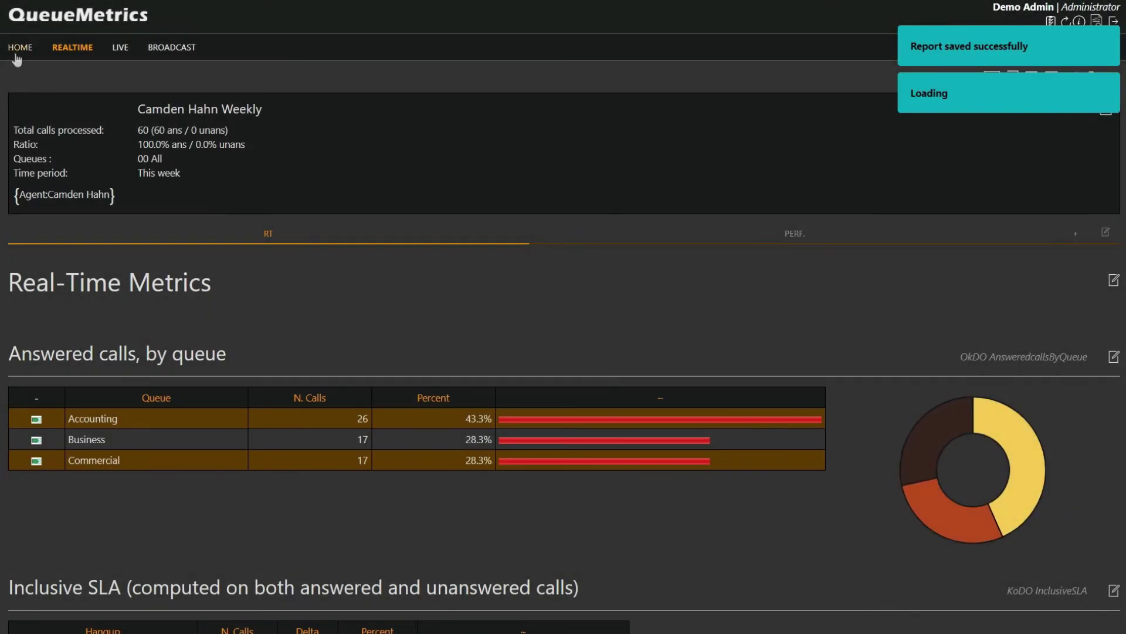
- Reopen the saved weekly report from the home page's Reports tile
left_click(18, 49)
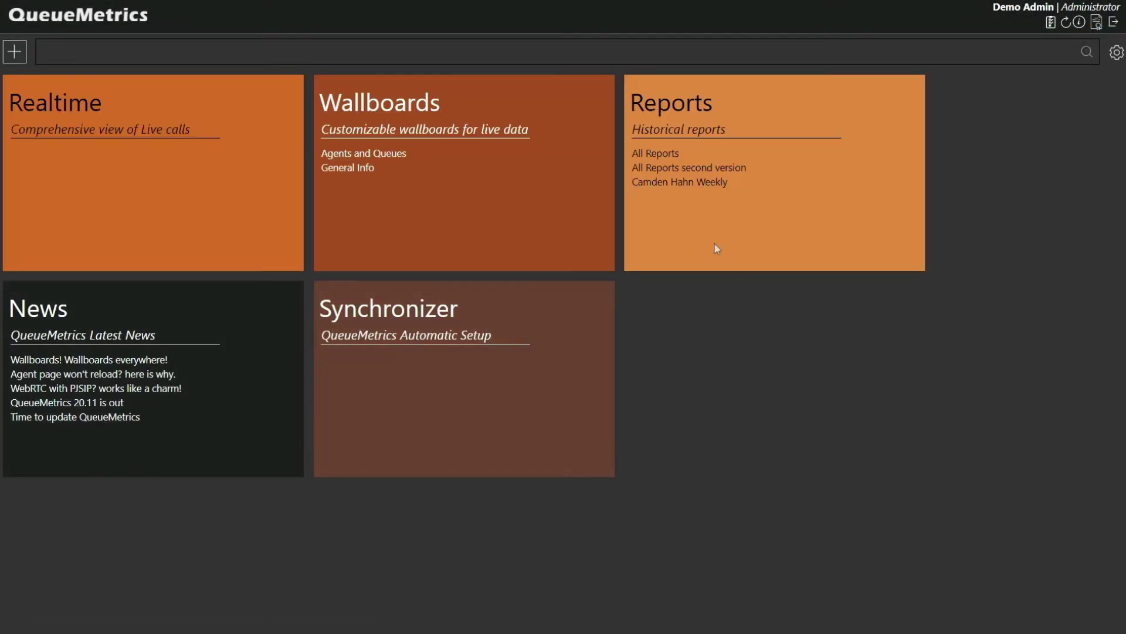
left_click(674, 188)
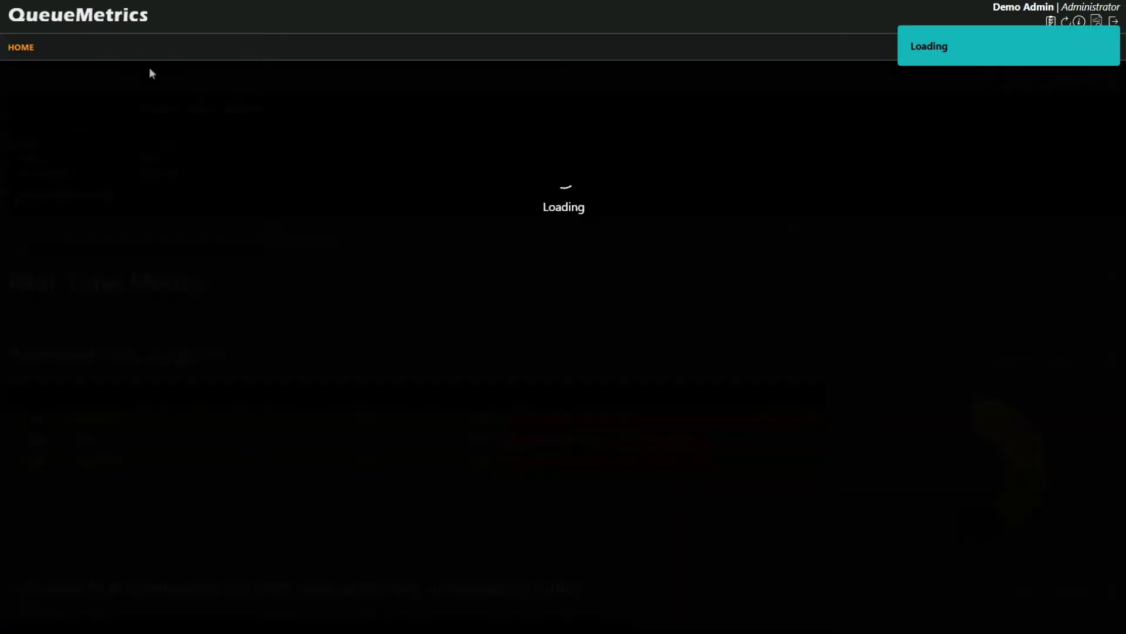
scroll(438, 297, "down", 6)
scroll(480, 316, "up", 6)
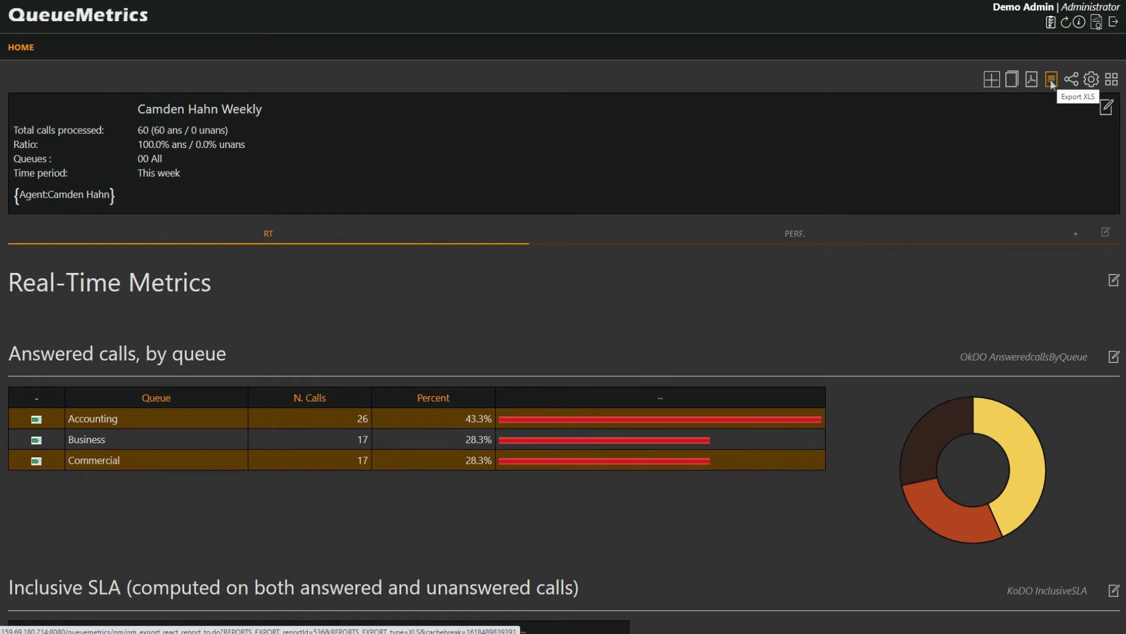
left_click(1051, 81)
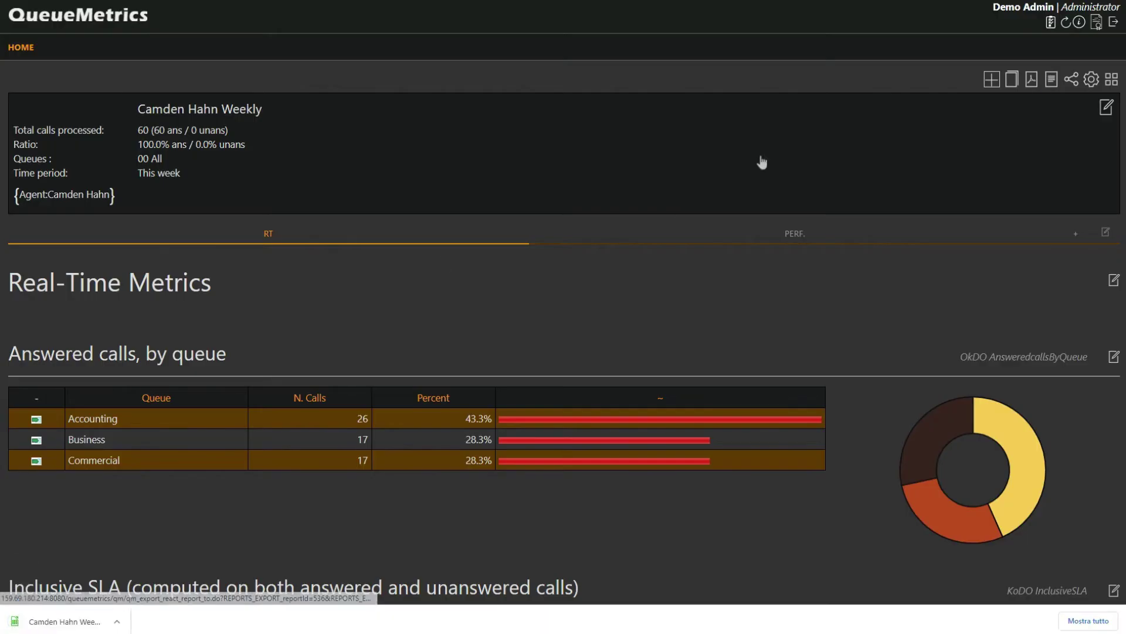
left_click(68, 621)
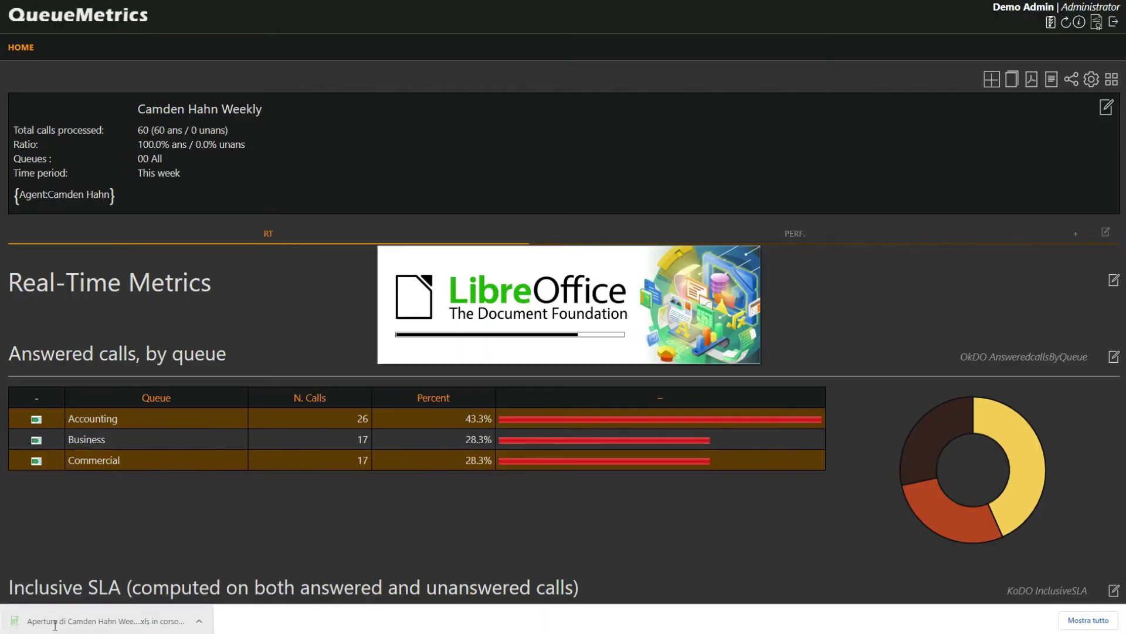
scroll(116, 225, "down", 17)
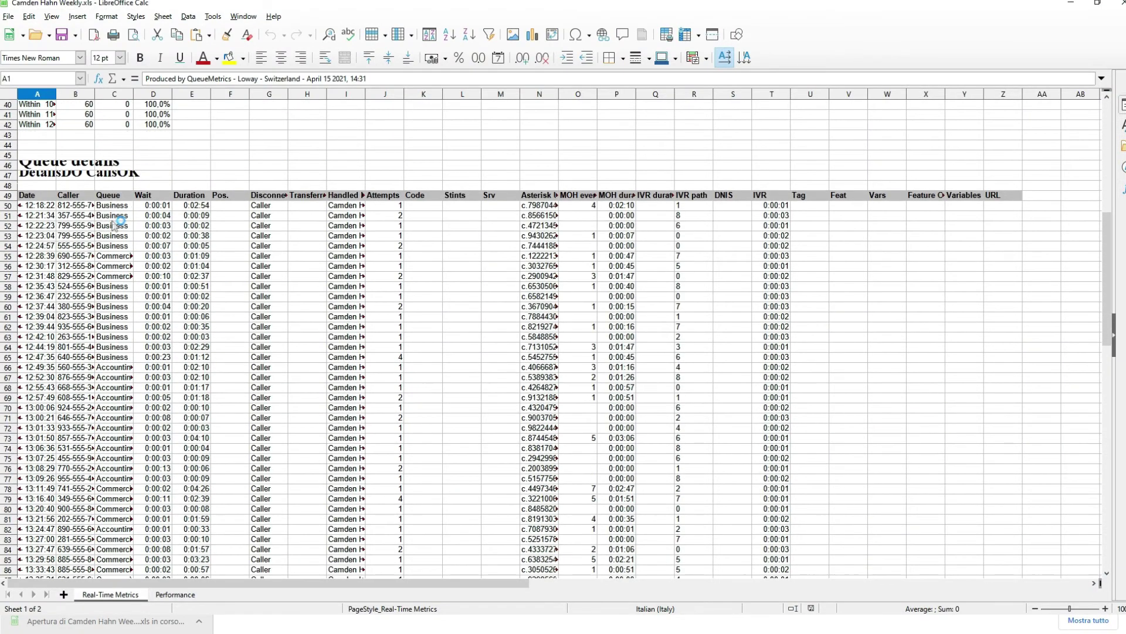
scroll(116, 224, "down", 12)
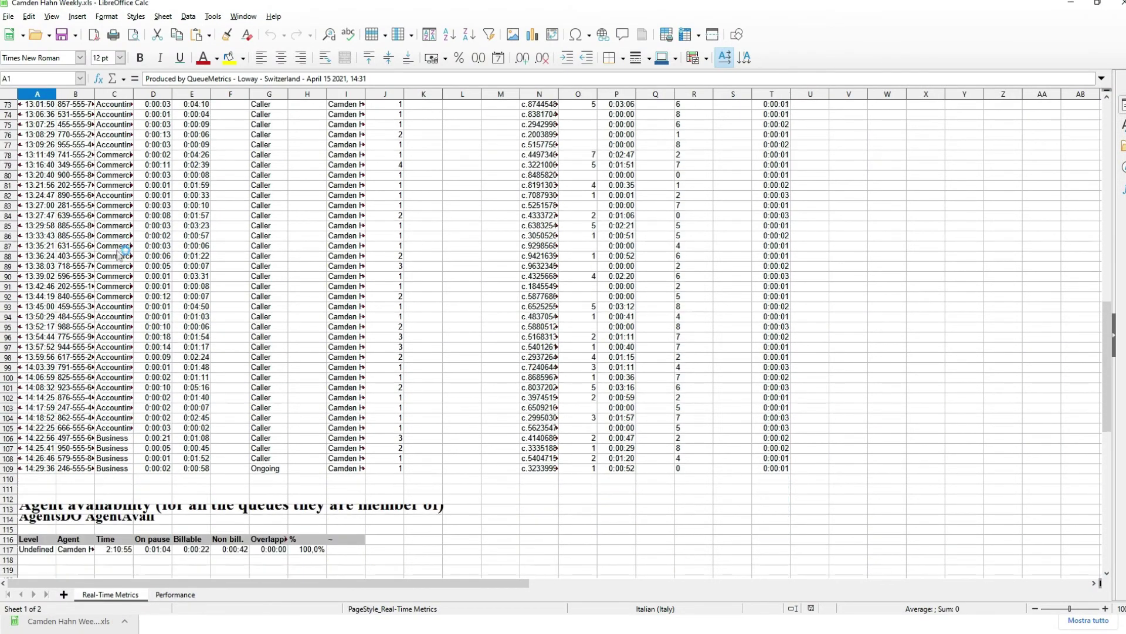
scroll(122, 250, "up", 12)
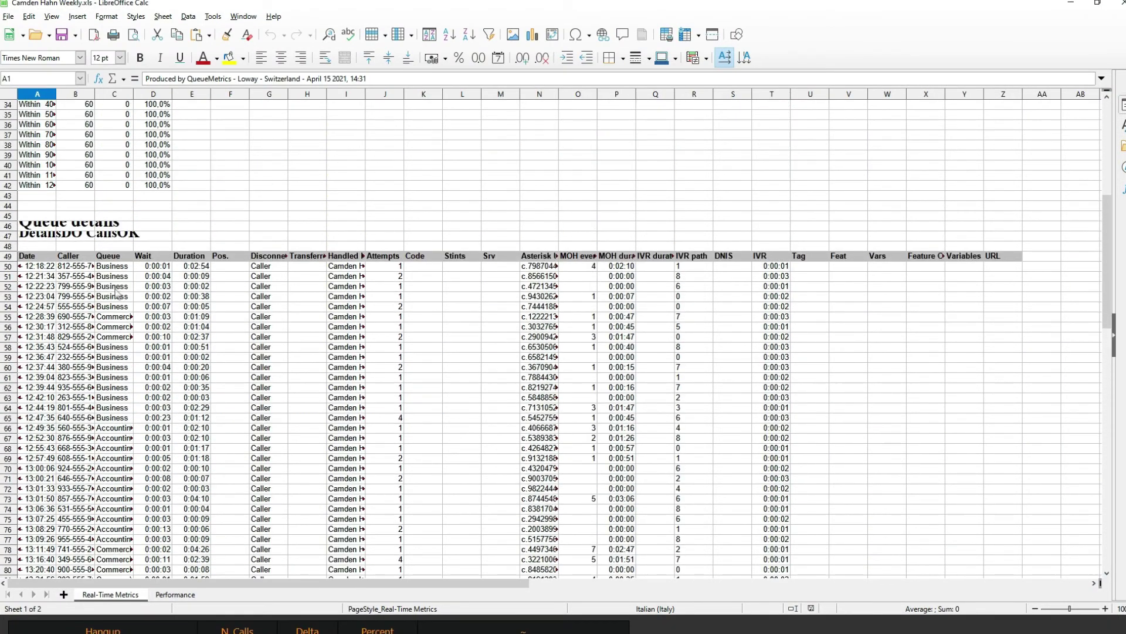
scroll(117, 299, "up", 7)
scroll(258, 327, "up", 3)
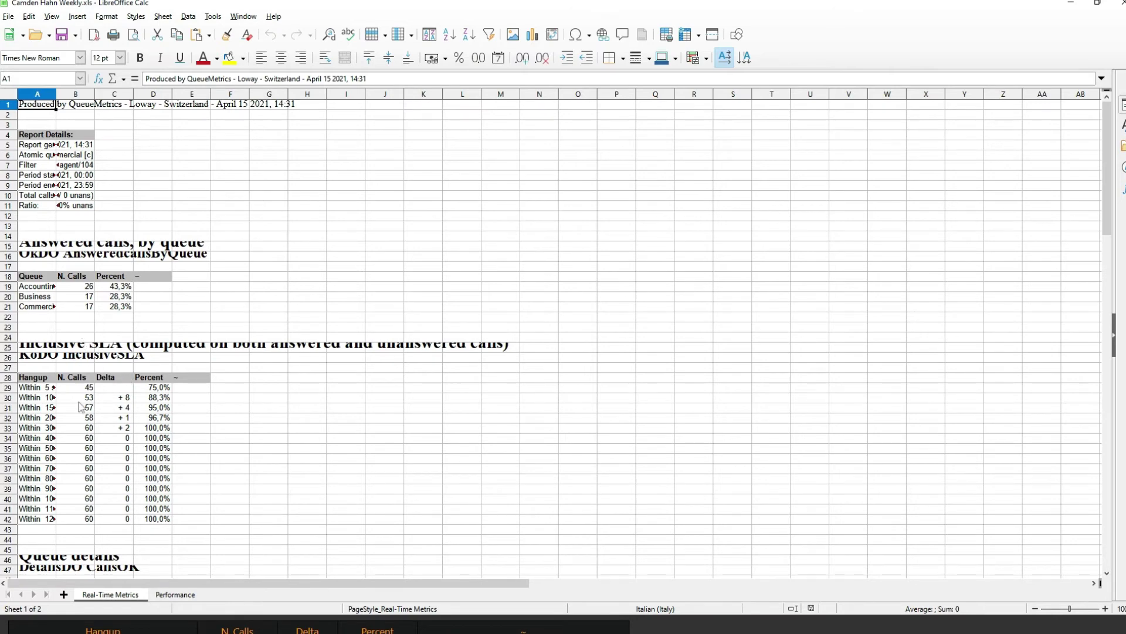
scroll(84, 399, "down", 3)
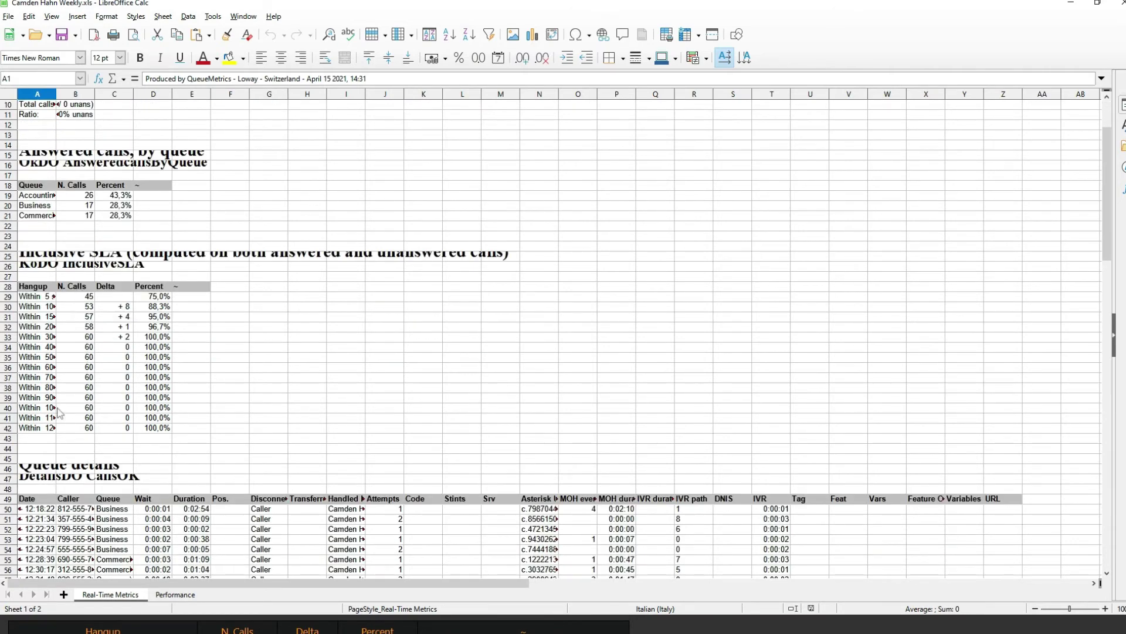
- Total the Inclusive SLA N. Calls column in B43 with =SUM(B29:B42), giving 813
left_click(82, 440)
type("=sum(")
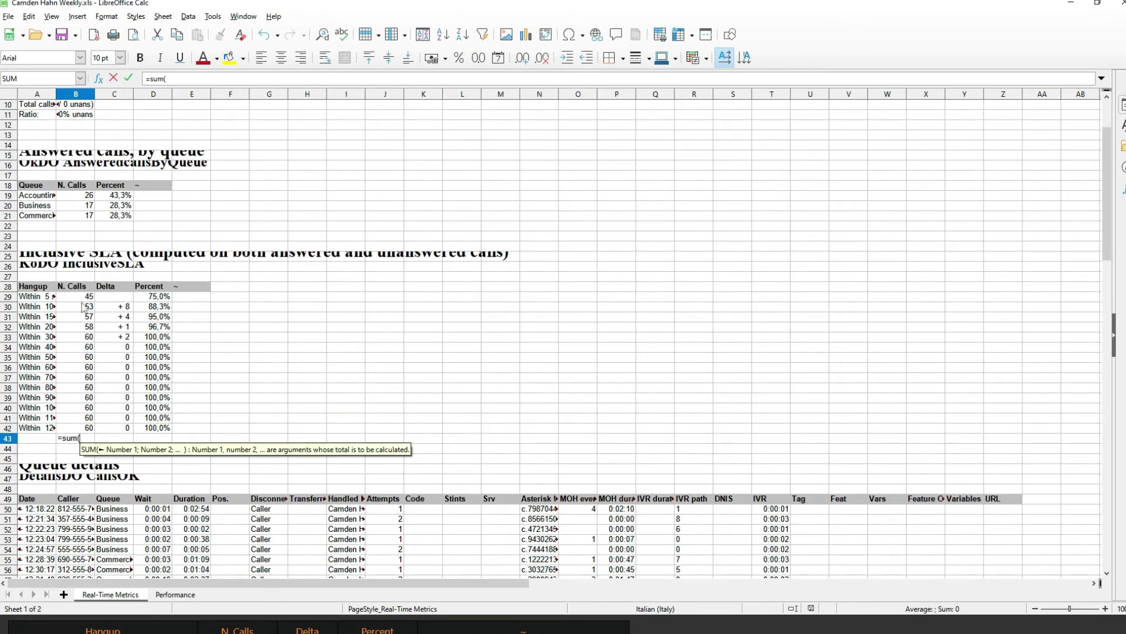
left_click(82, 298)
left_click_drag(82, 437, 82, 430)
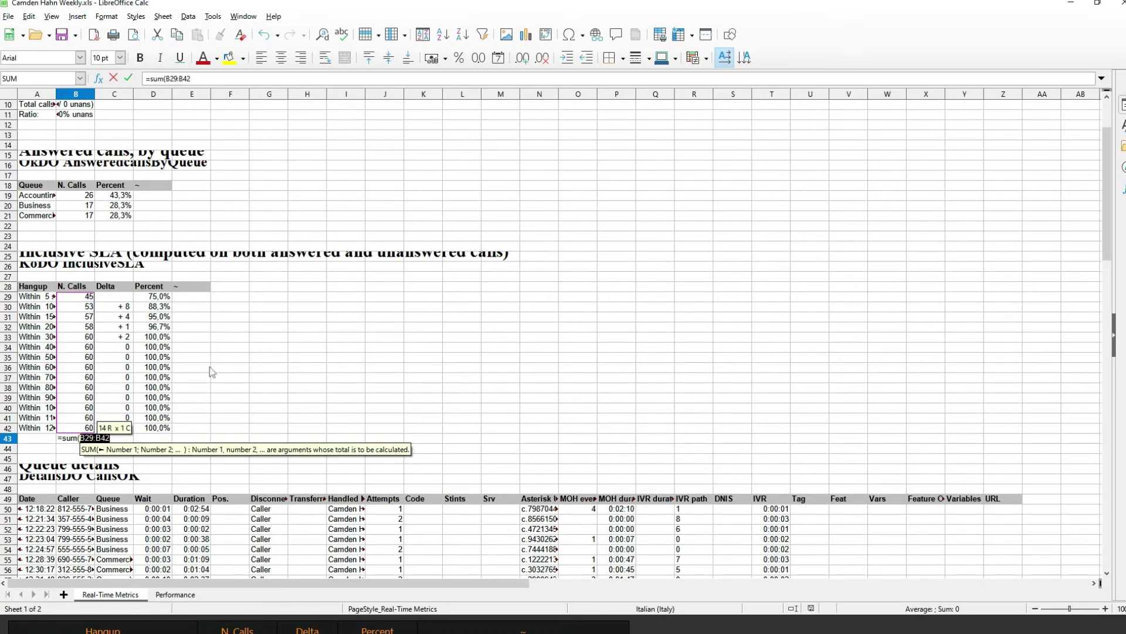
key("Return")
left_click(88, 441)
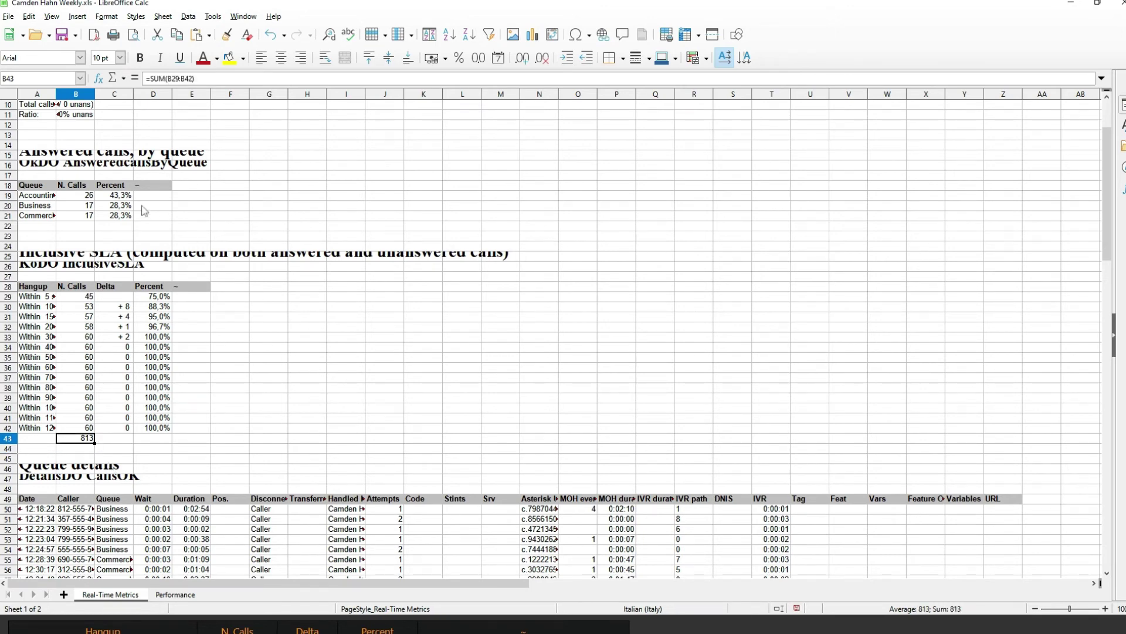
scroll(124, 337, "down", 2)
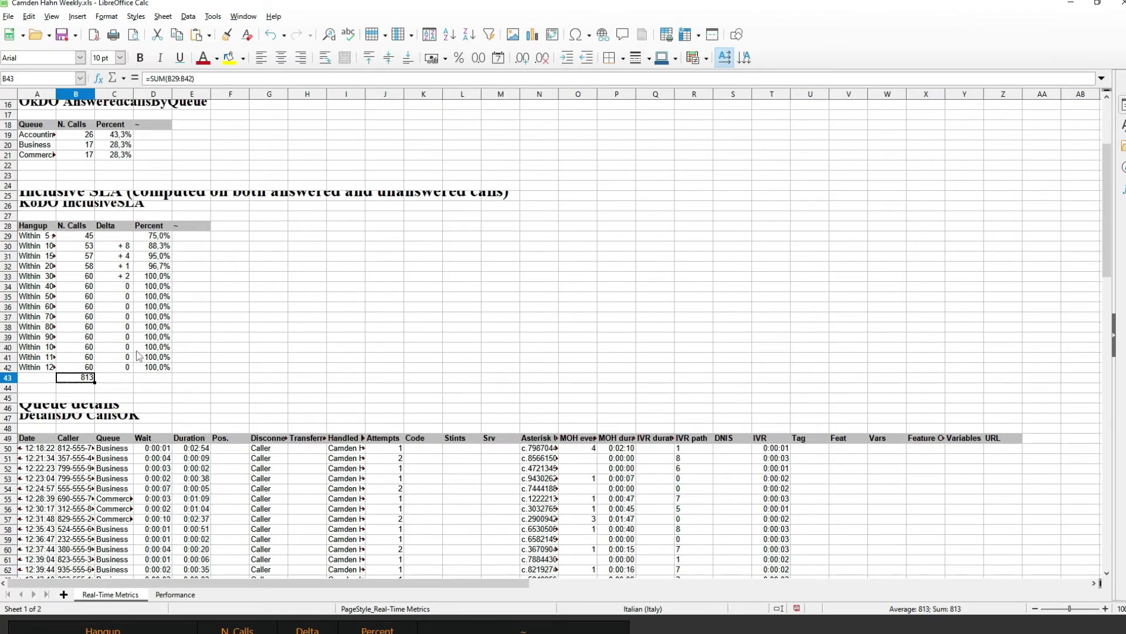
scroll(137, 355, "down", 10)
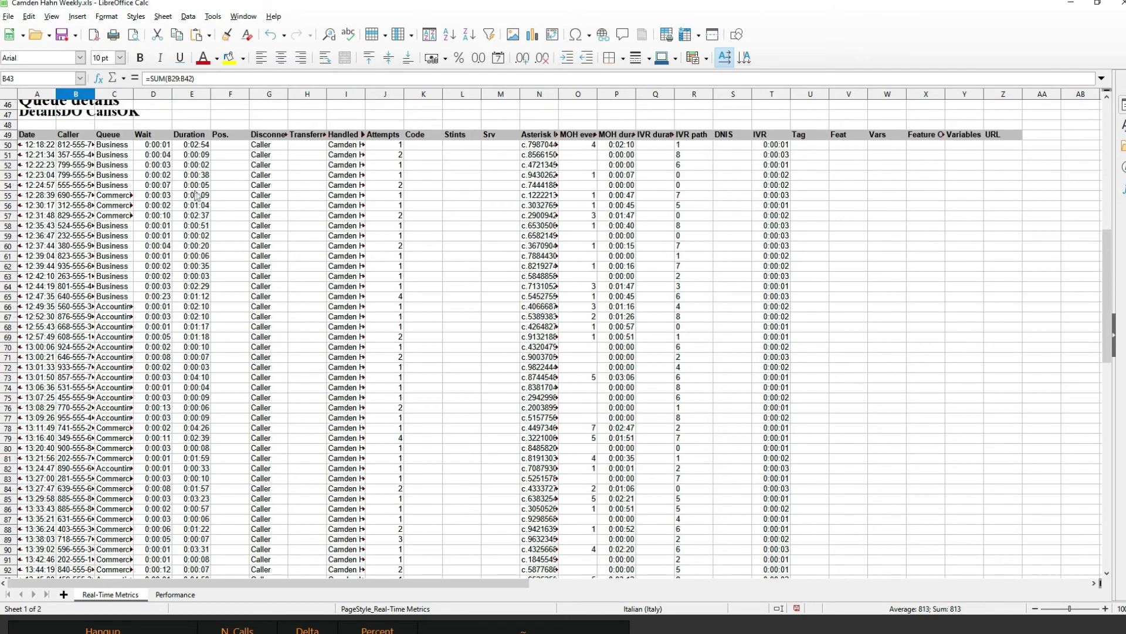
scroll(270, 319, "up", 5)
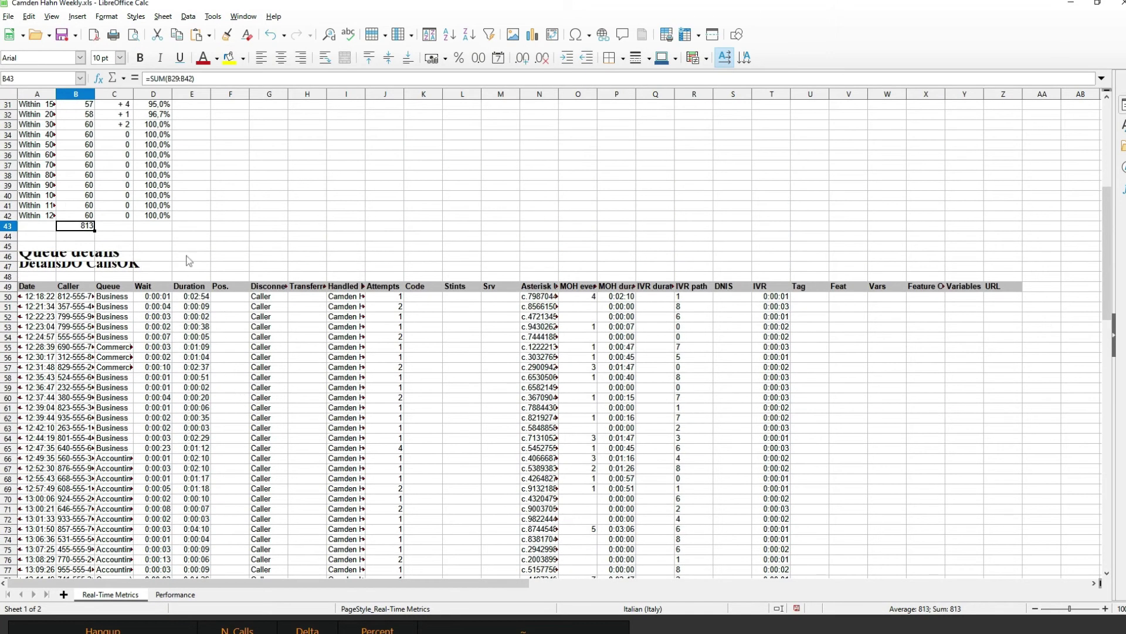
- Try a duration total =SUM(E50:E56) in E46, delete it, and close the workbook
left_click(193, 257)
type("=sum(")
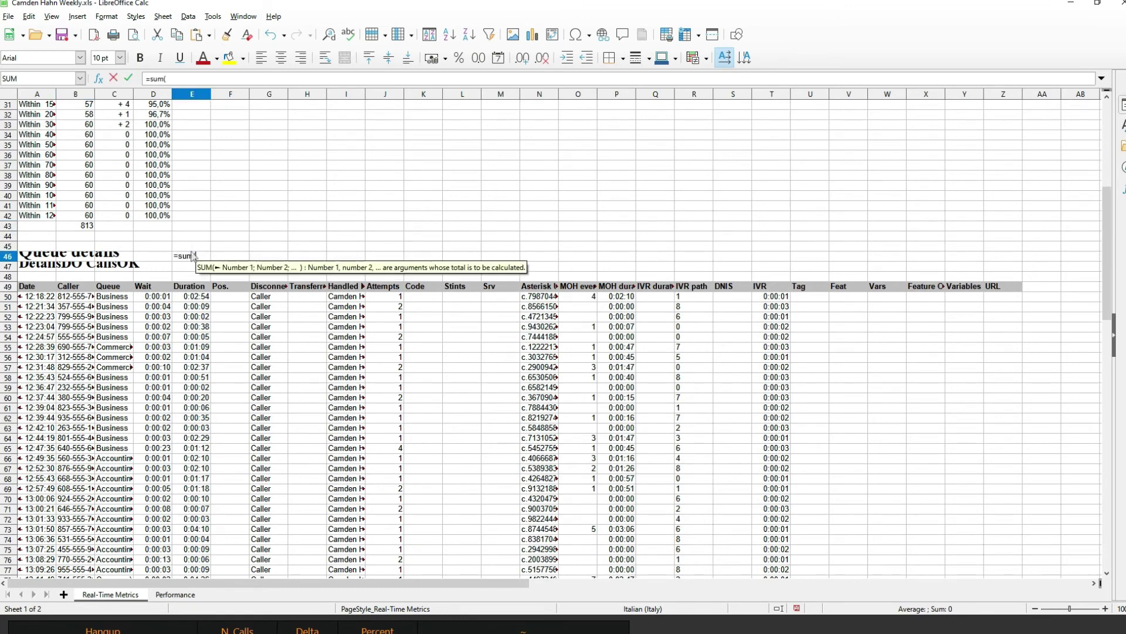
left_click(194, 296)
left_click_drag(199, 306, 202, 356)
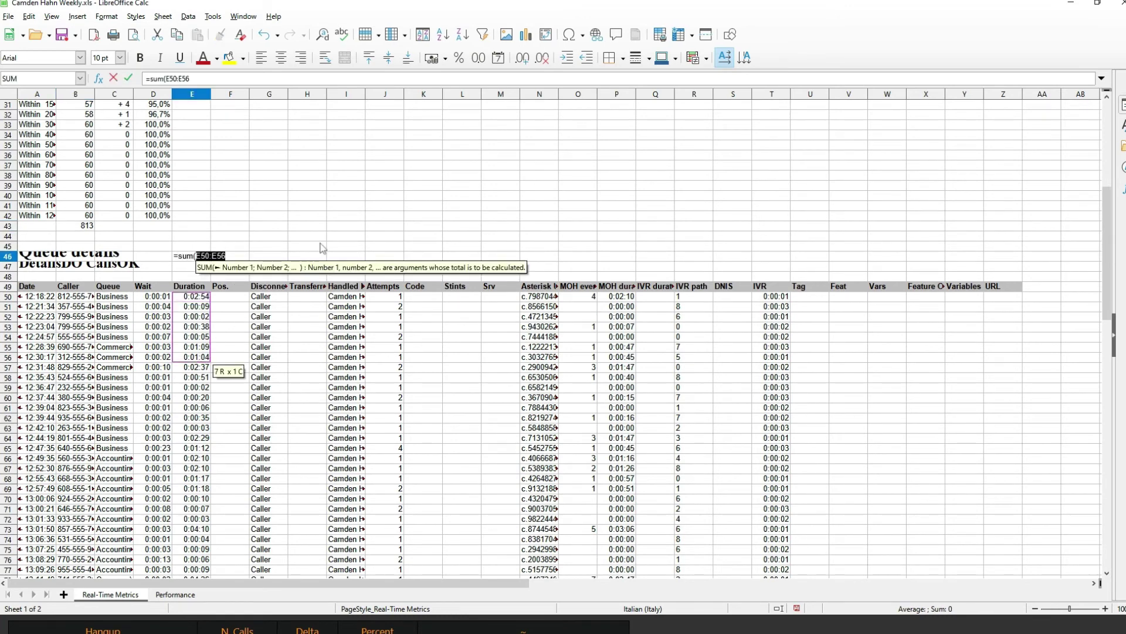
key("Return")
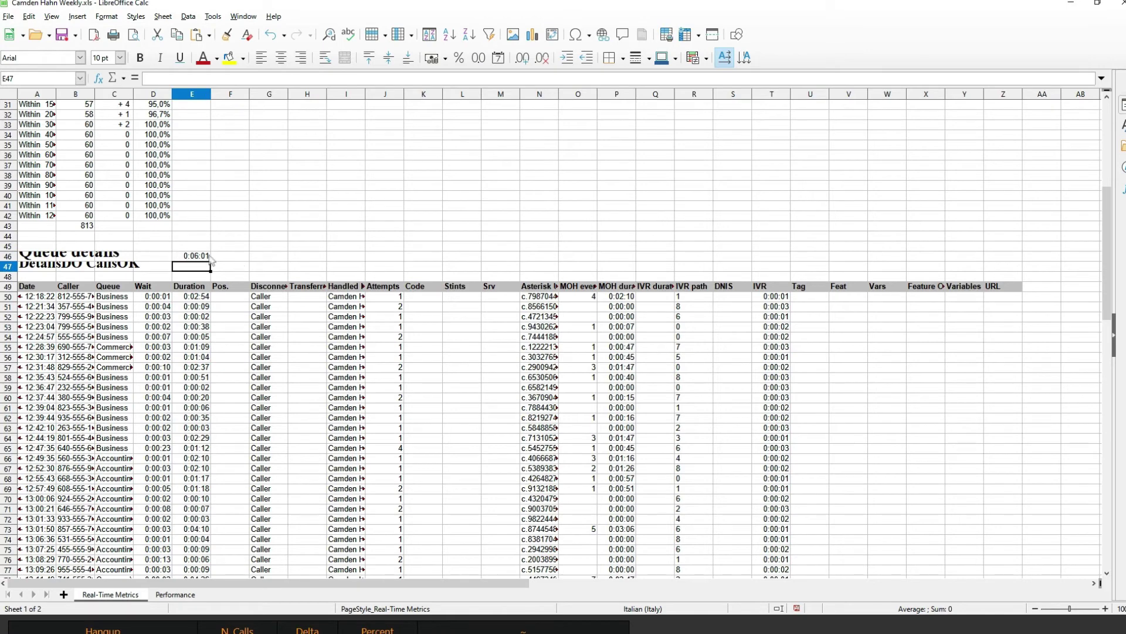
left_click(198, 257)
key("Delete")
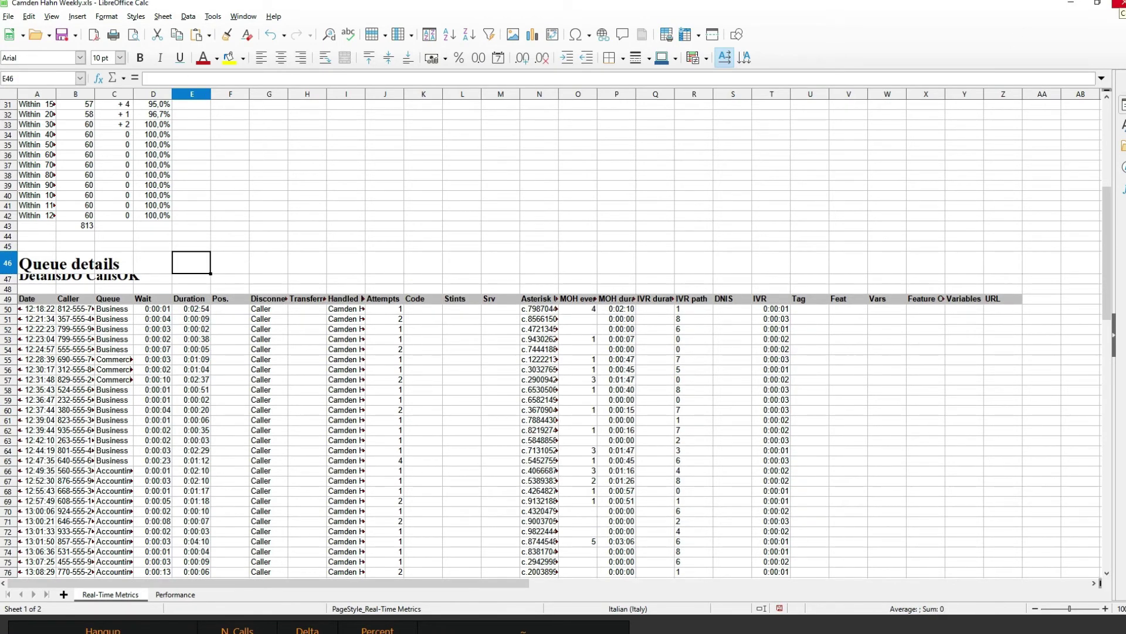
left_click(1120, 3)
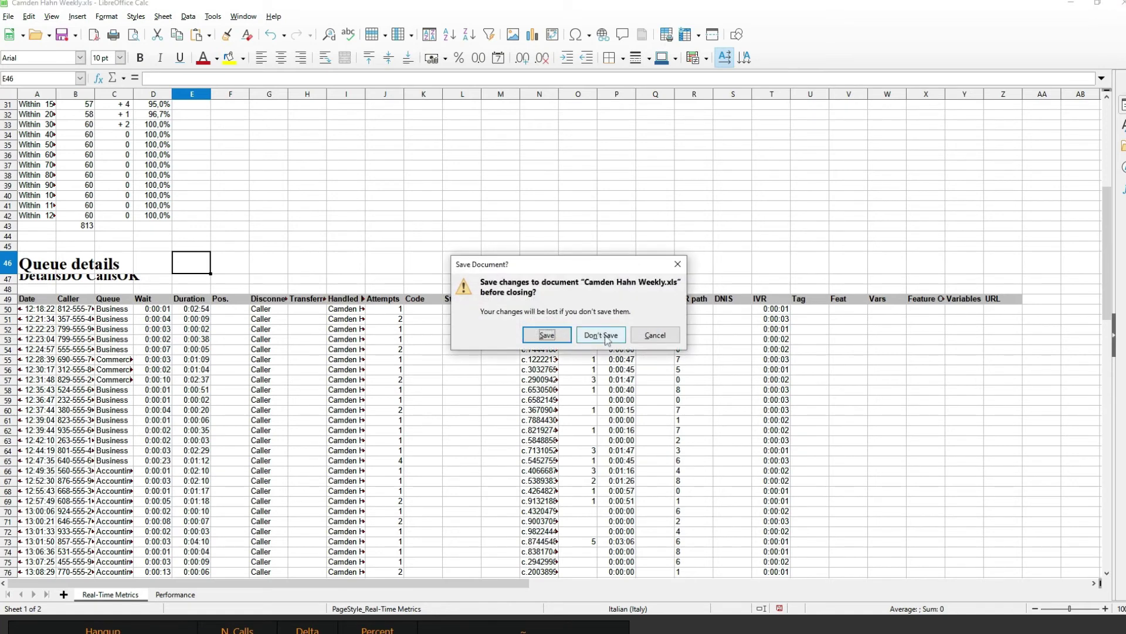
- Discard the Calc changes, look over the QueueMetrics report, and return to the home page
left_click(605, 337)
scroll(290, 347, "down", 10)
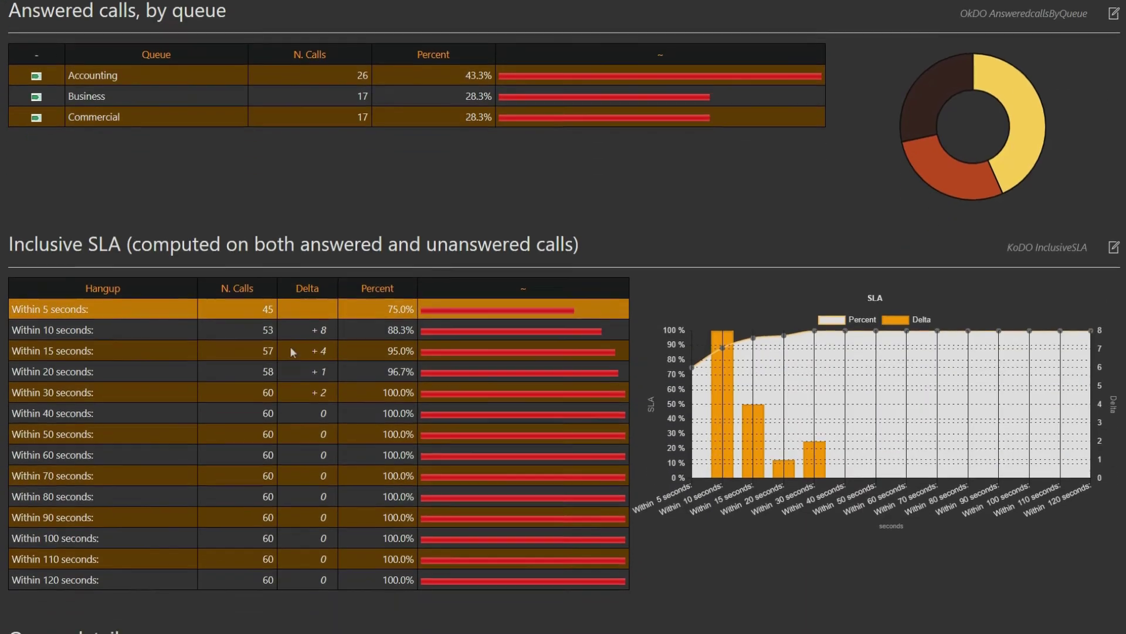
scroll(297, 331, "down", 5)
scroll(297, 329, "up", 14)
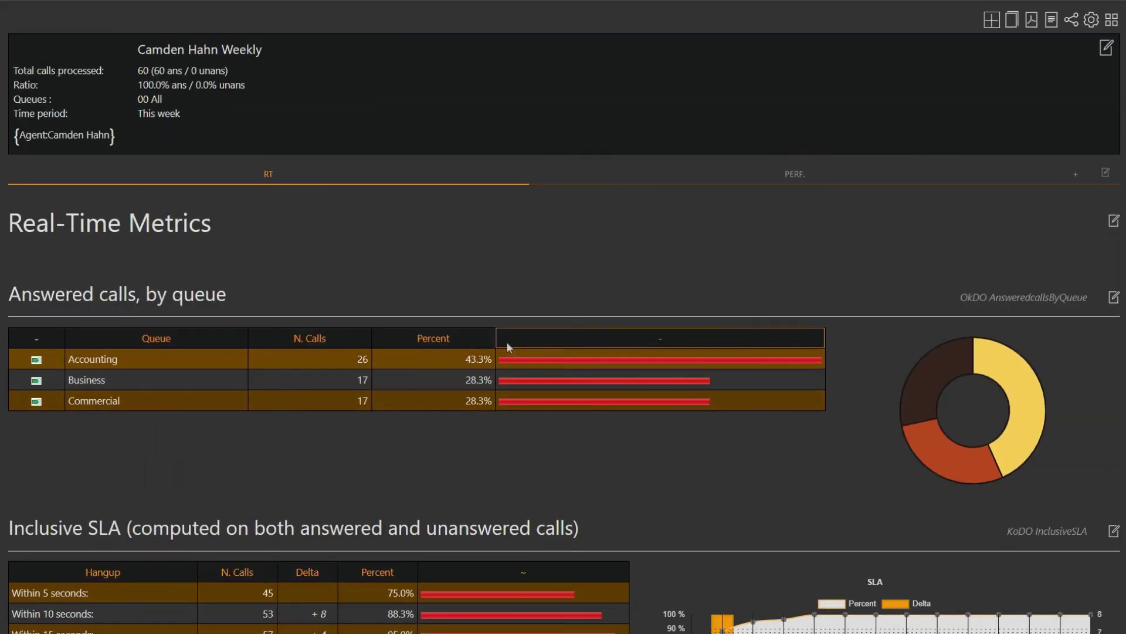
scroll(501, 346, "down", 4)
scroll(370, 201, "up", 5)
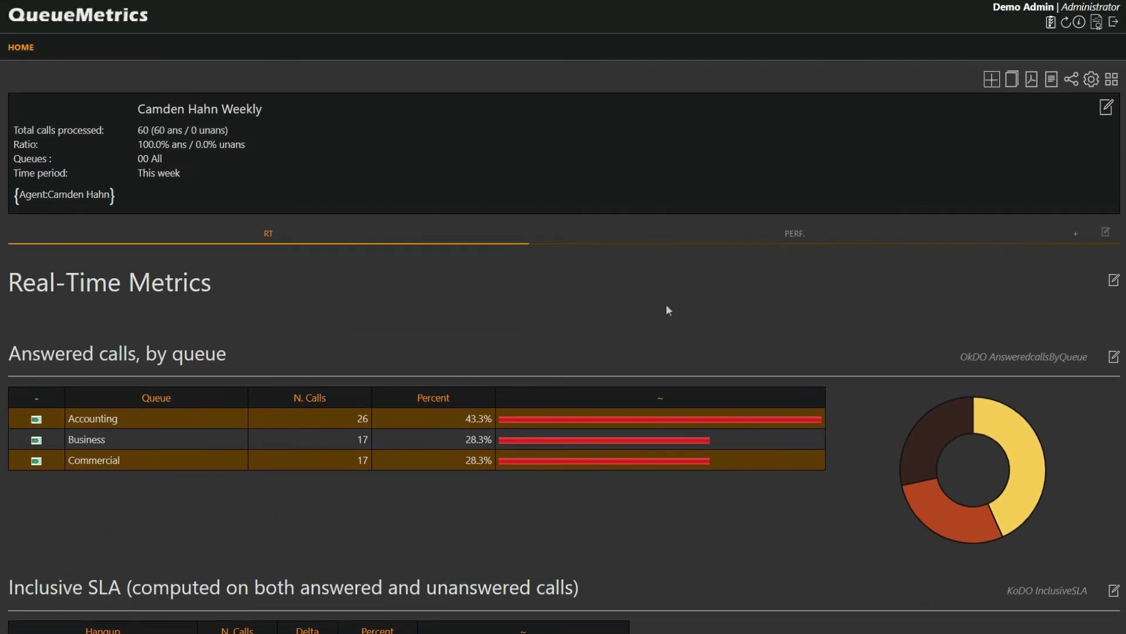
left_click(24, 50)
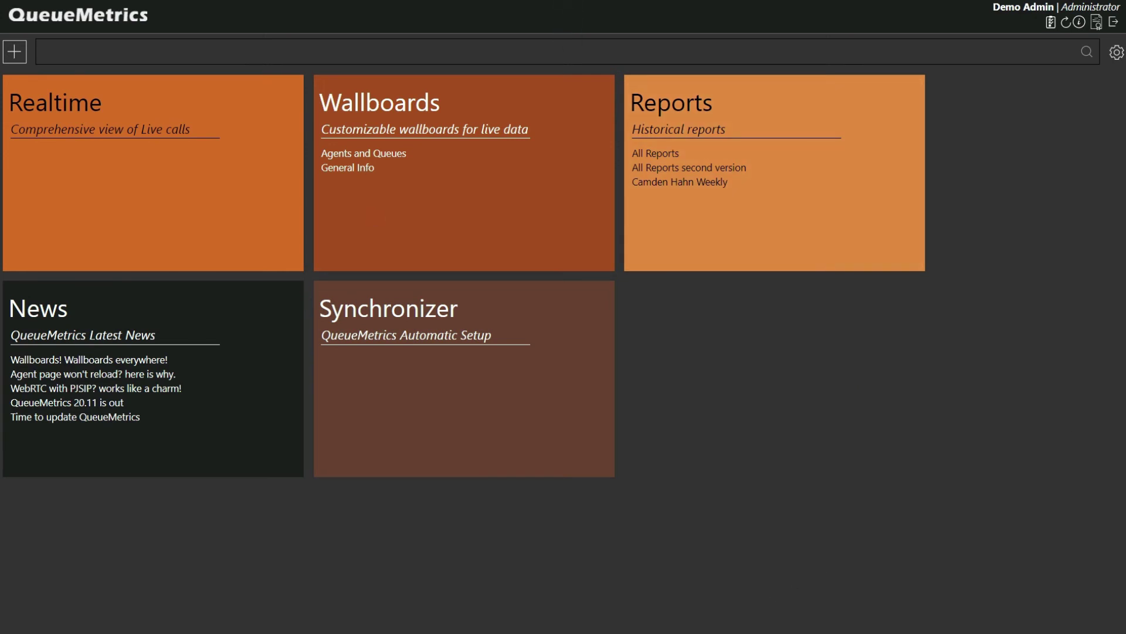
key("Tab")
key("Return")
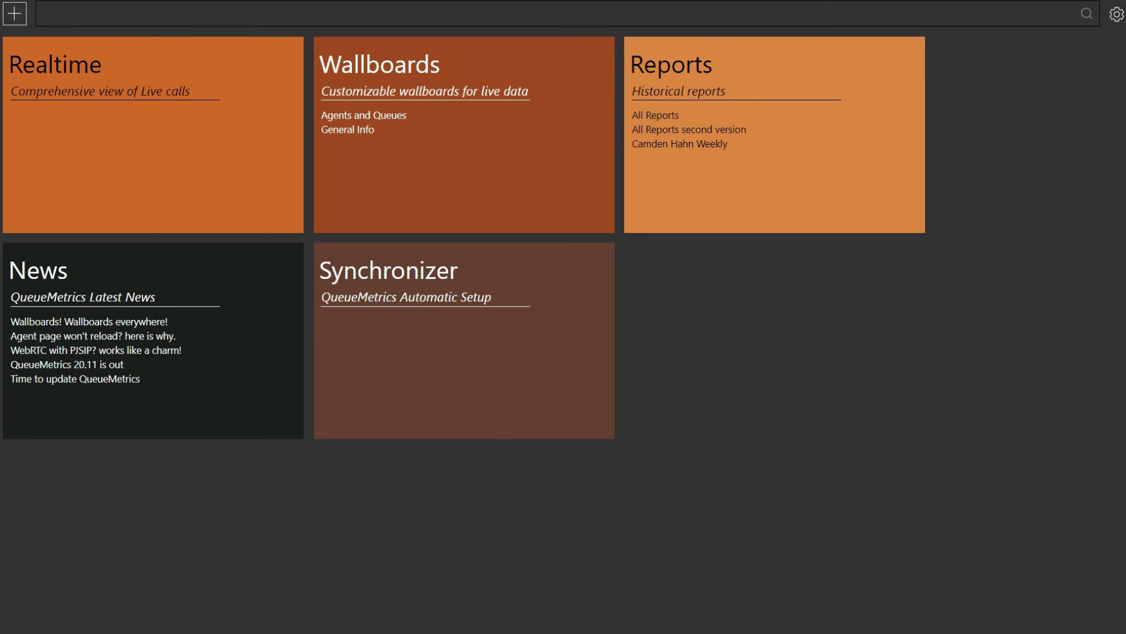
key("Tab")
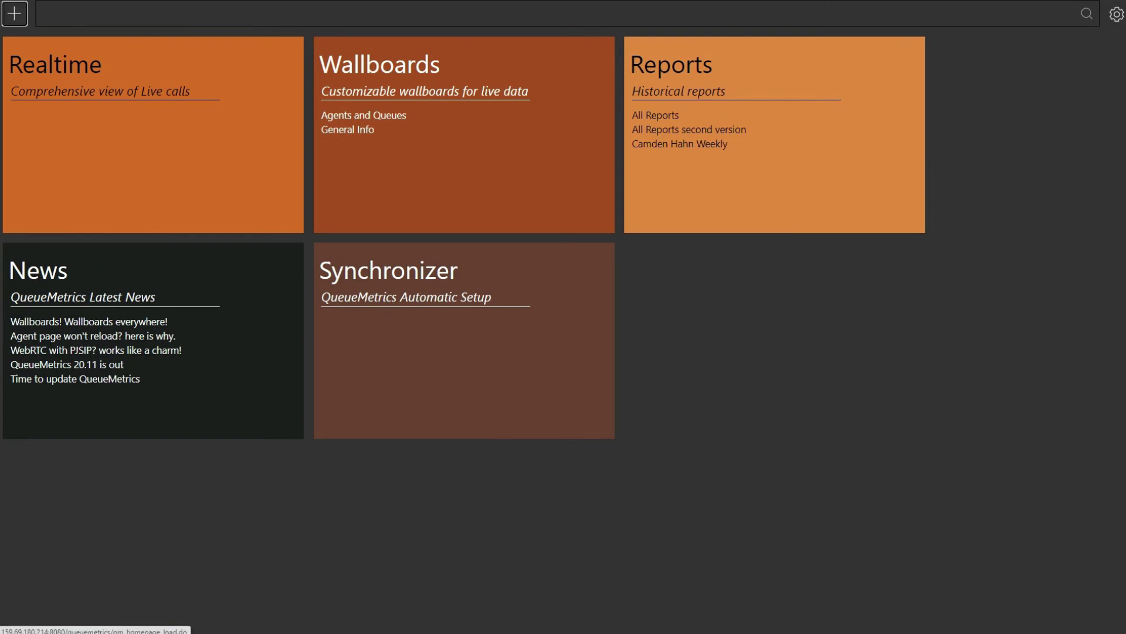
scroll(563, 235, "up", 1)
key("Tab")
type("camdemi")
key("BackSpace")
key("BackSpace")
type("n")
key("Tab")
key("Tab")
key("Tab")
key("Tab")
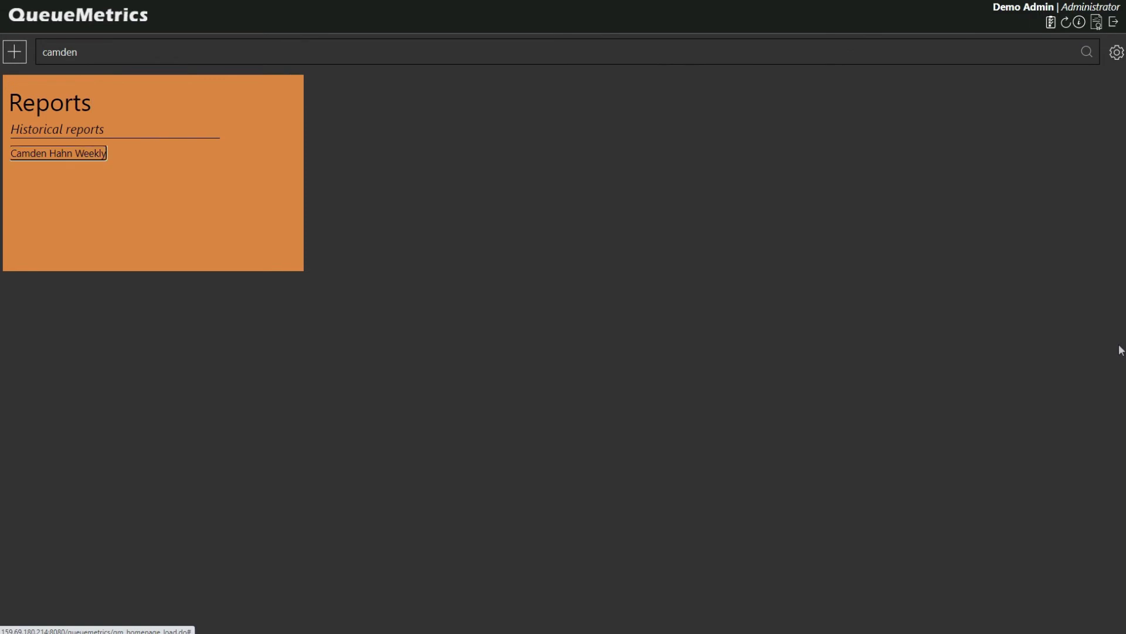
key("Return")
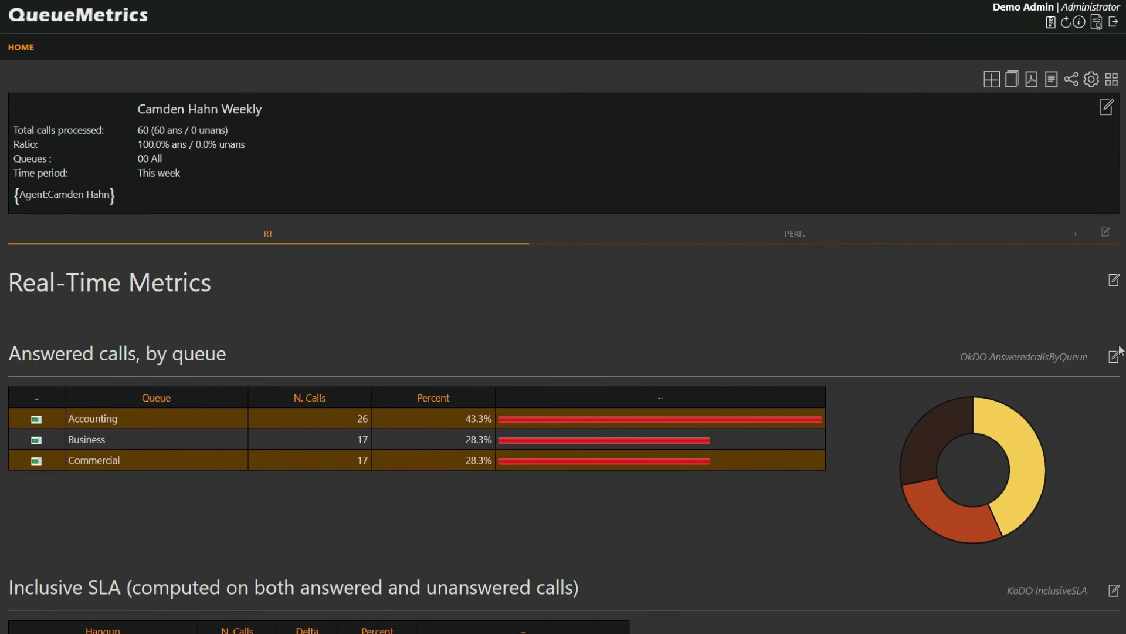
scroll(1121, 350, "down", 1)
key("Tab")
key("Tab")
key("Tab")
key("Tab")
key("Tab")
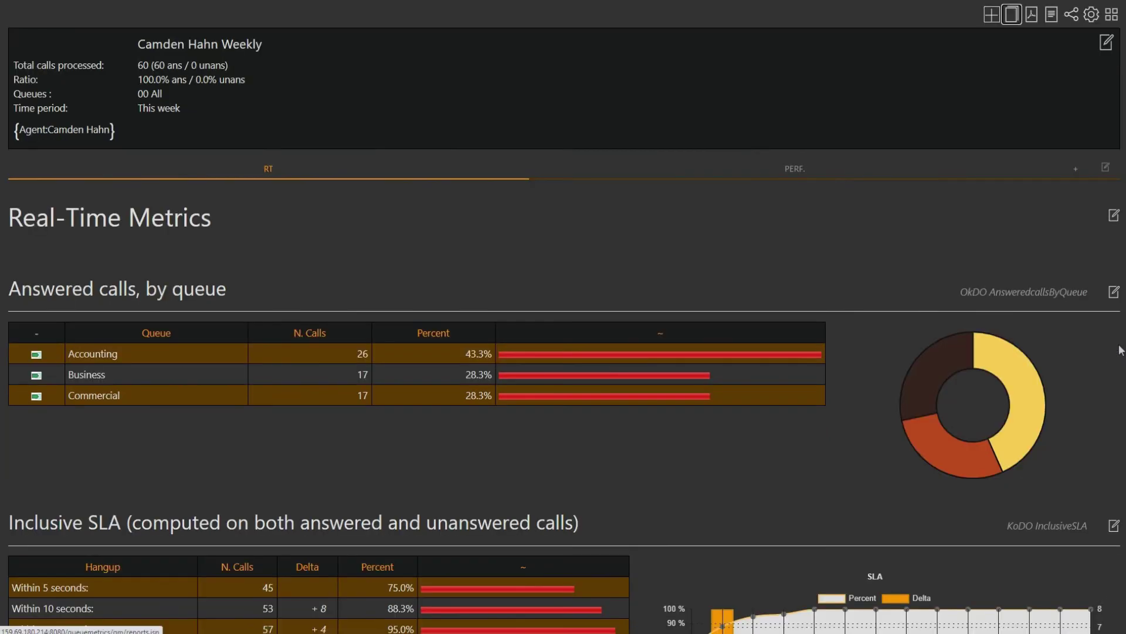
key("Tab")
key("Tab")
key("Tab")
key("Tab")
key("Tab")
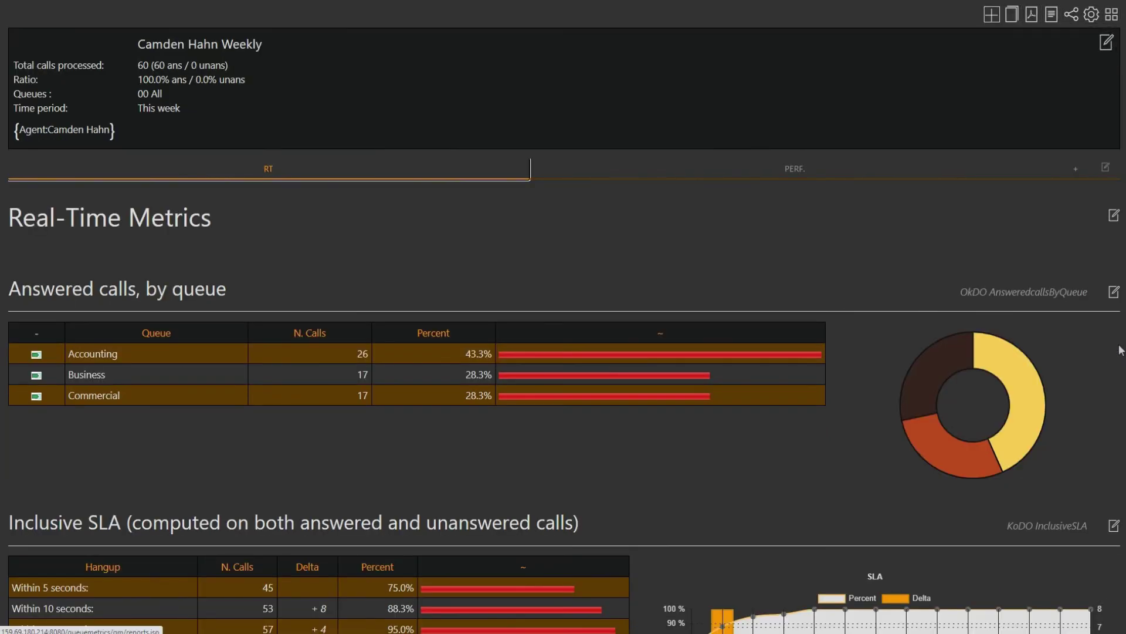
key("Tab")
key("Tab")
key("Tab")
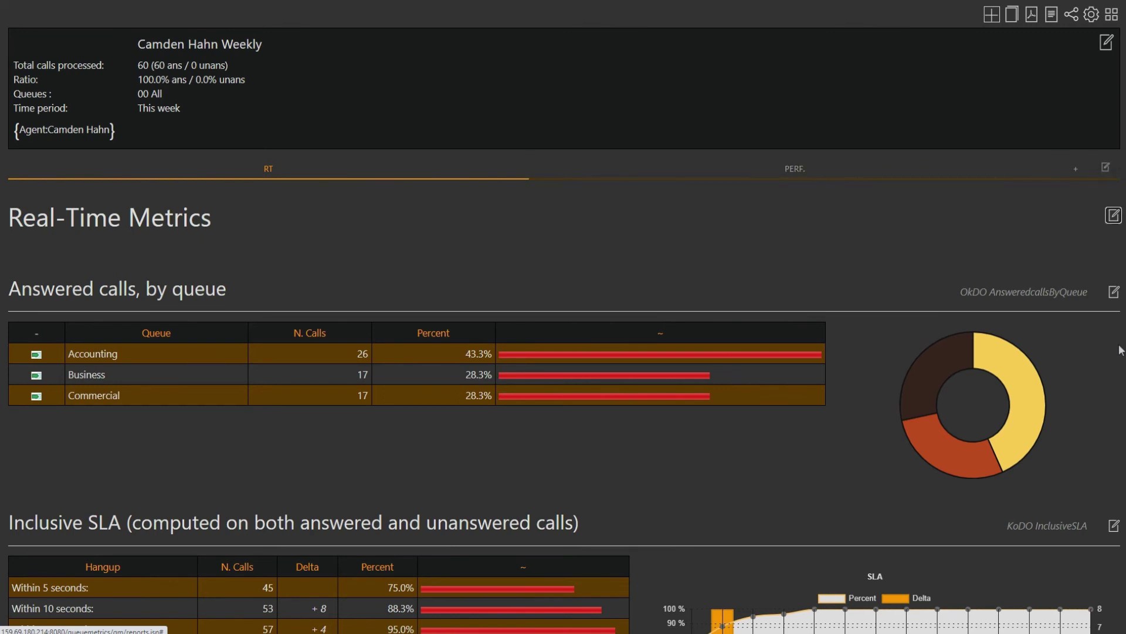
key("Tab")
scroll(950, 296, "up", 1)
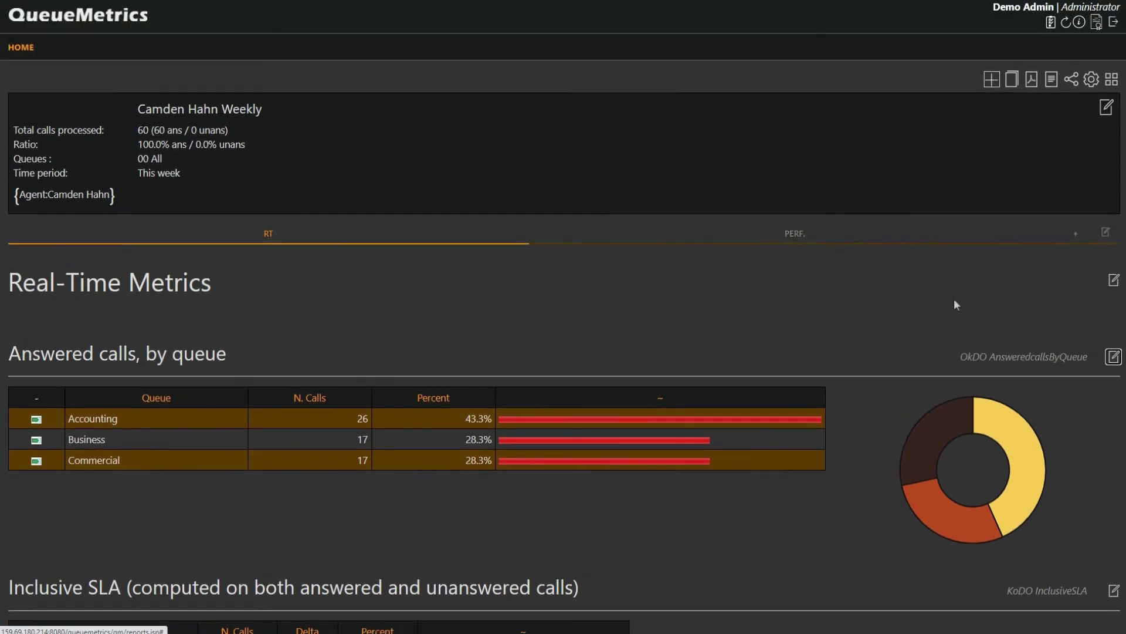
left_click(21, 49)
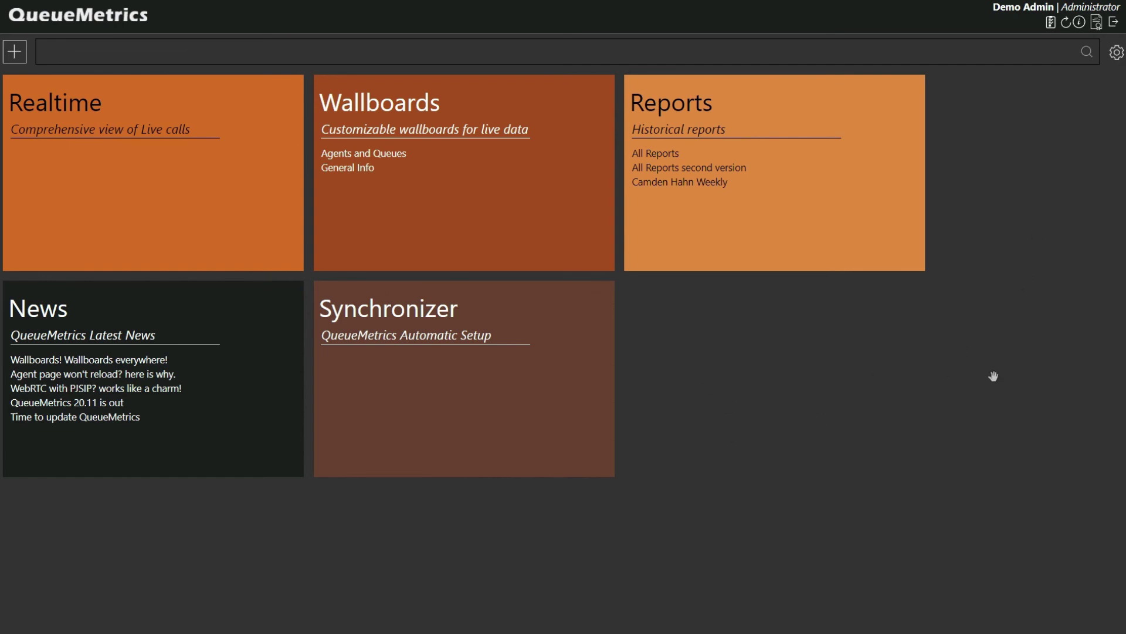
- Change the user's theme from Dark Theme to Classic Theme and return to the home page
left_click(1079, 23)
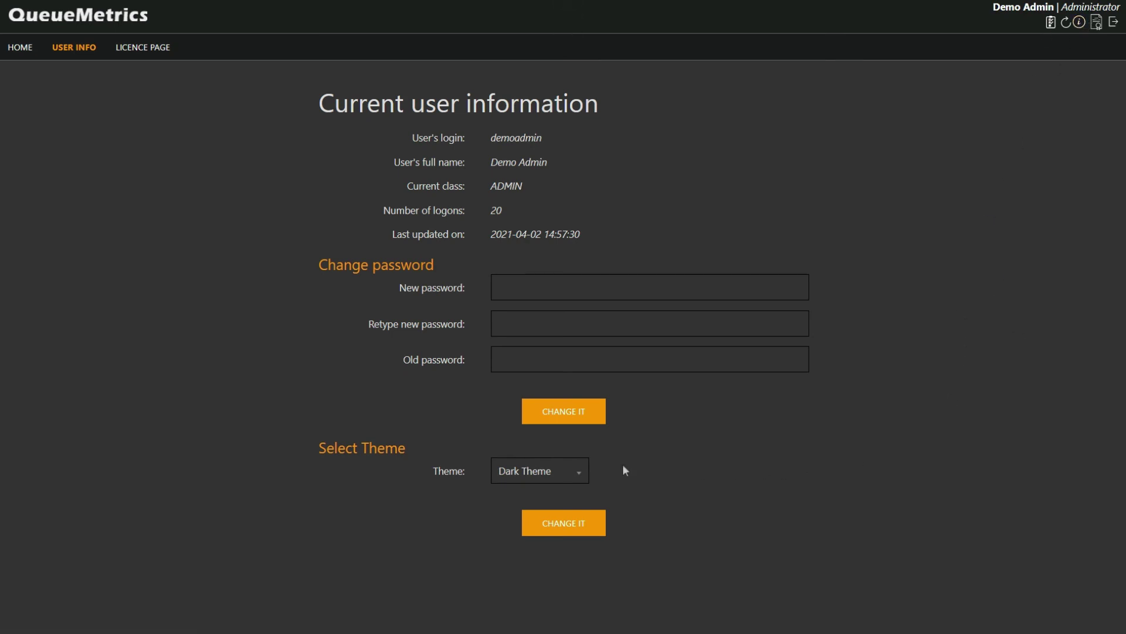
left_click(508, 480)
left_click(528, 526)
left_click(561, 528)
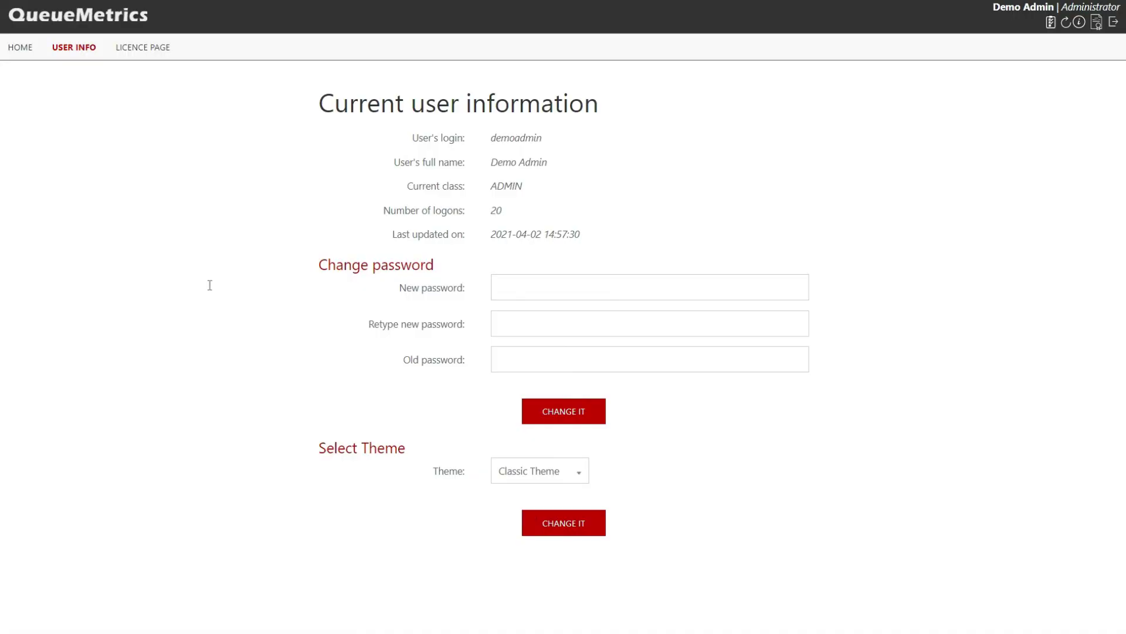
left_click(20, 47)
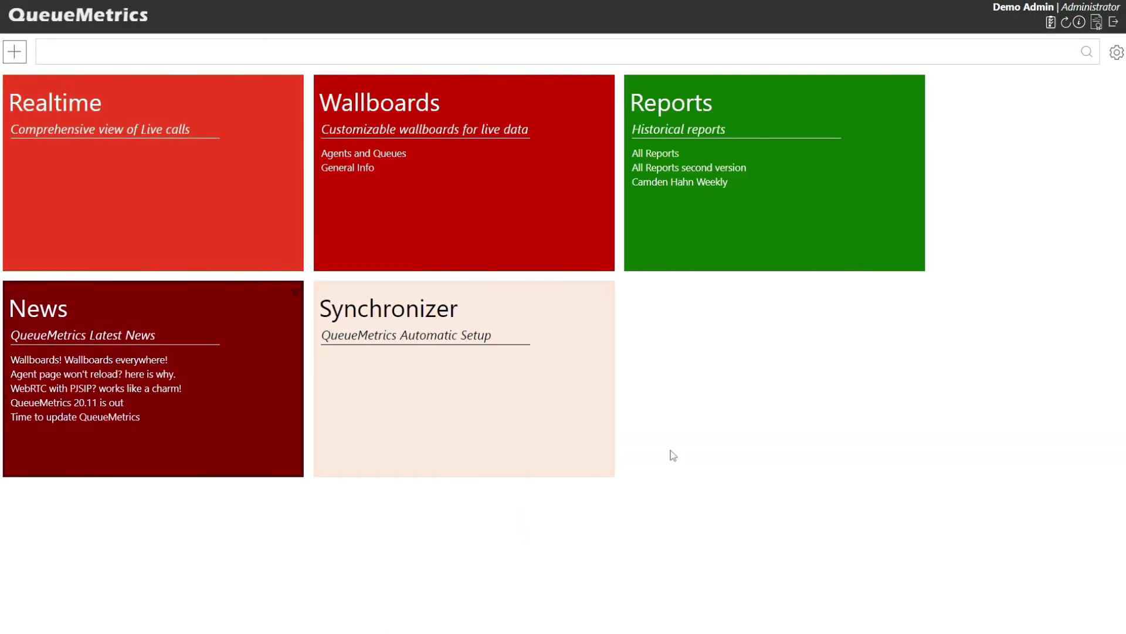